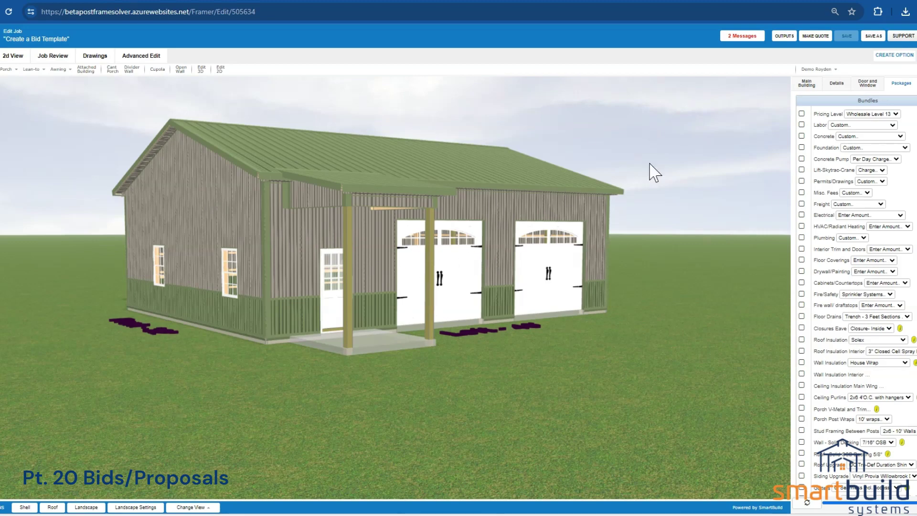
Step: Select the Wood Sample Proposal DOC output for the job and switch to the generated sale proposal in Word
left_click(784, 36)
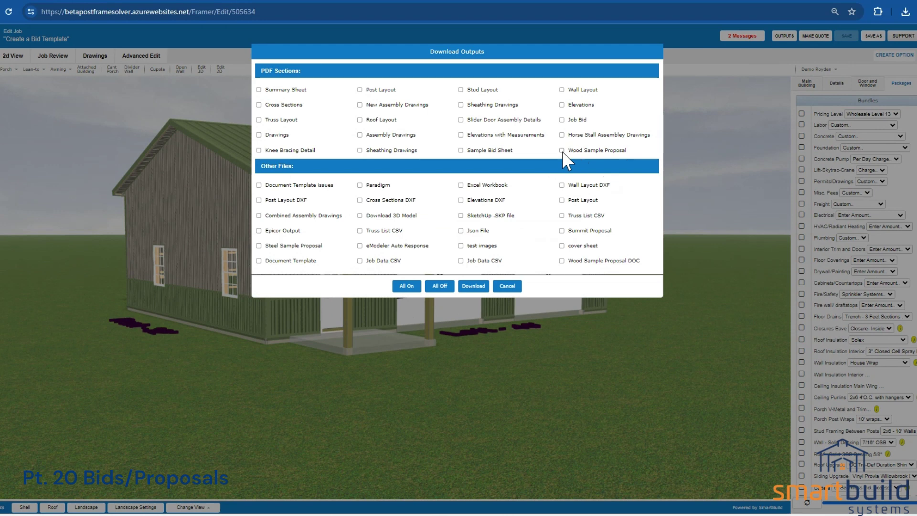
left_click(561, 261)
mouse_move(378, 509)
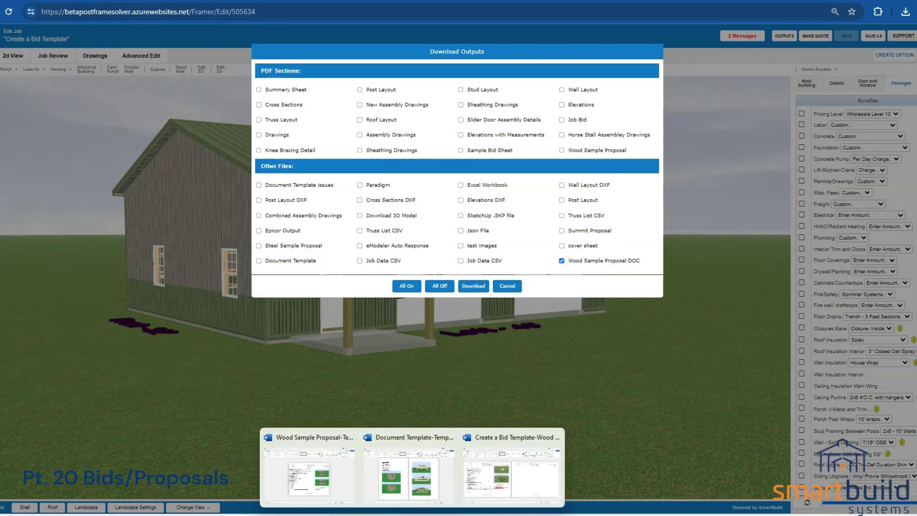
left_click(502, 493)
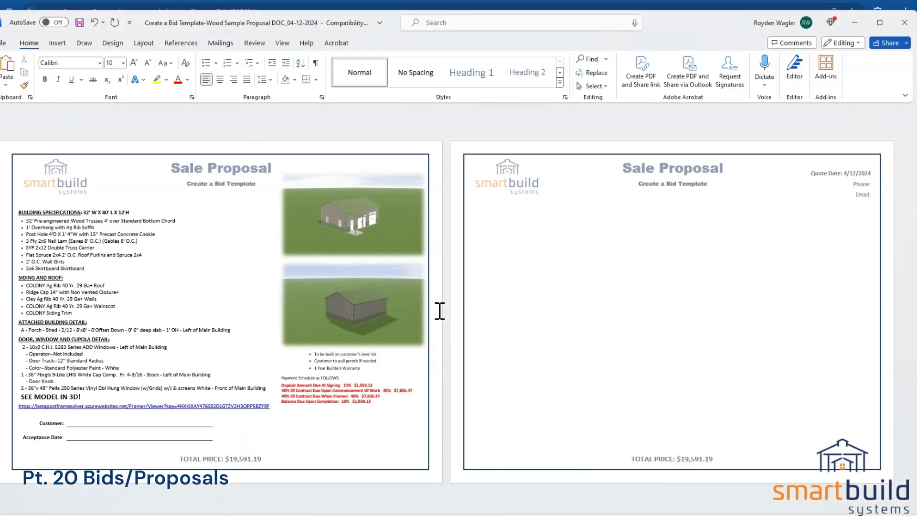
Step: Examine the Building Specifications heading and its bullet list in the generated sale proposal
left_click(162, 250)
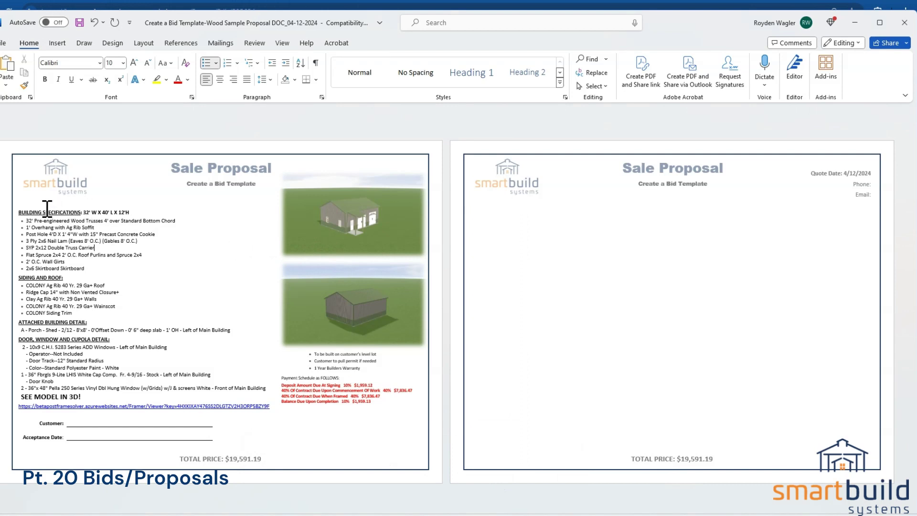
left_click_drag(23, 212, 131, 208)
left_click_drag(24, 221, 85, 277)
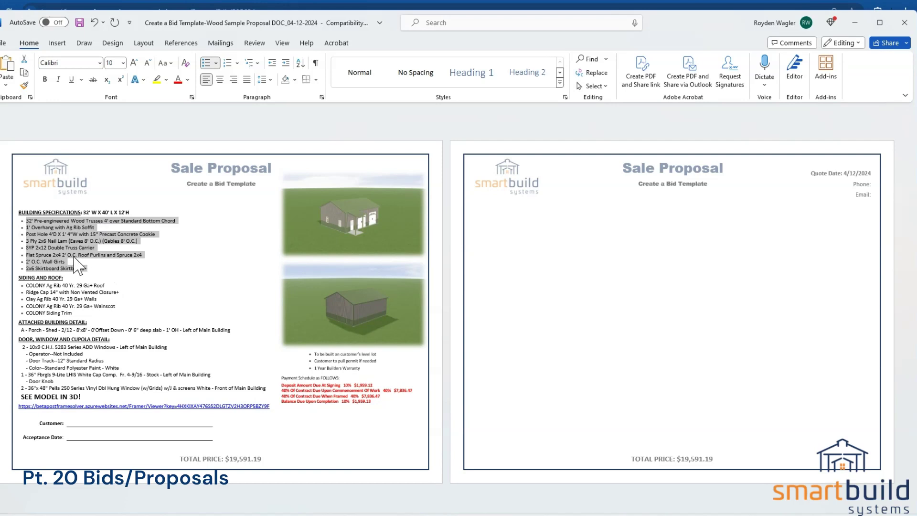
left_click(106, 293)
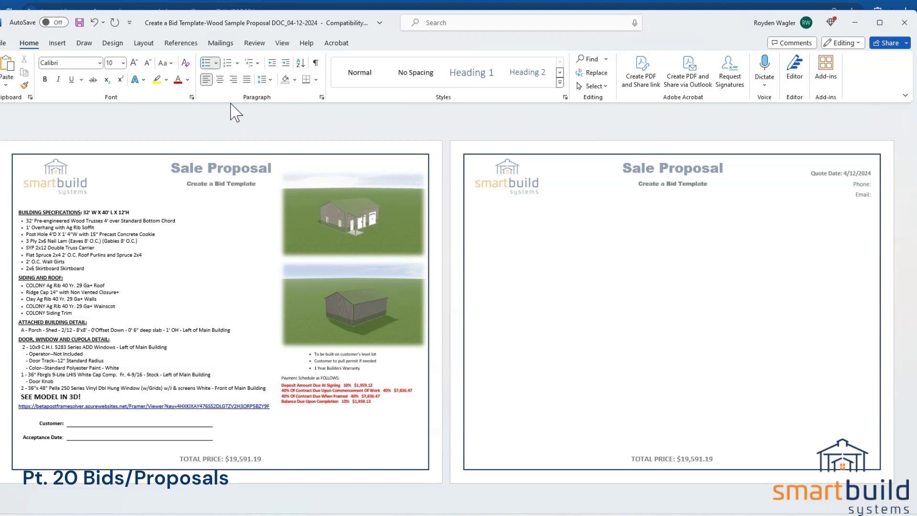
Step: Switch to the SmartBuild settings page in the browser and open the outputs list for 01_Post Frame Template
left_click(182, 4)
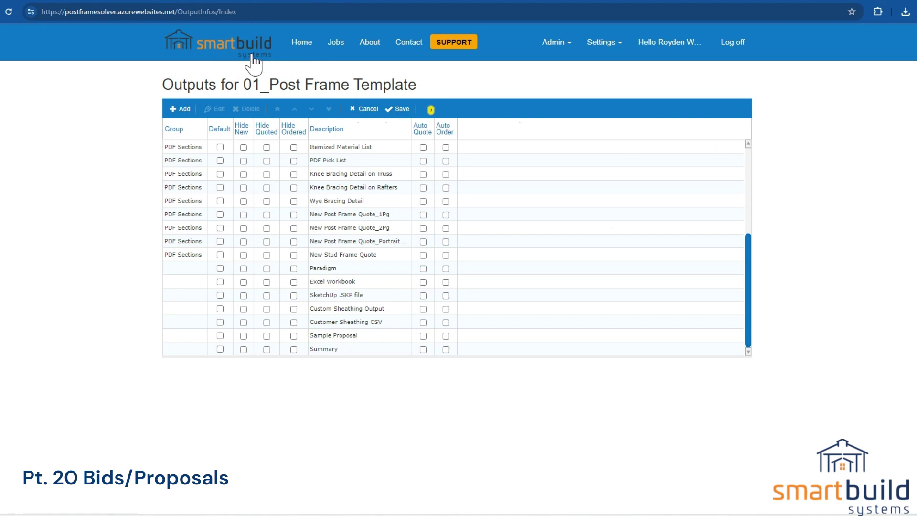
left_click(597, 47)
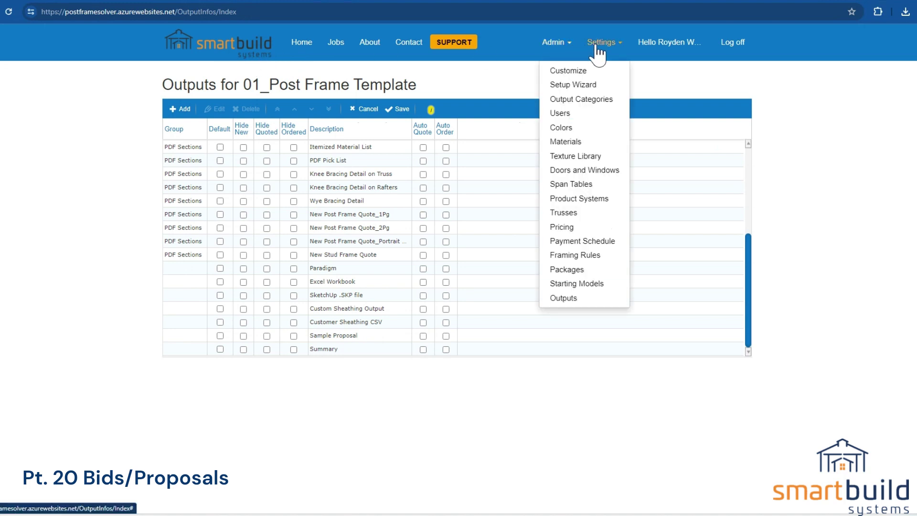
left_click(566, 300)
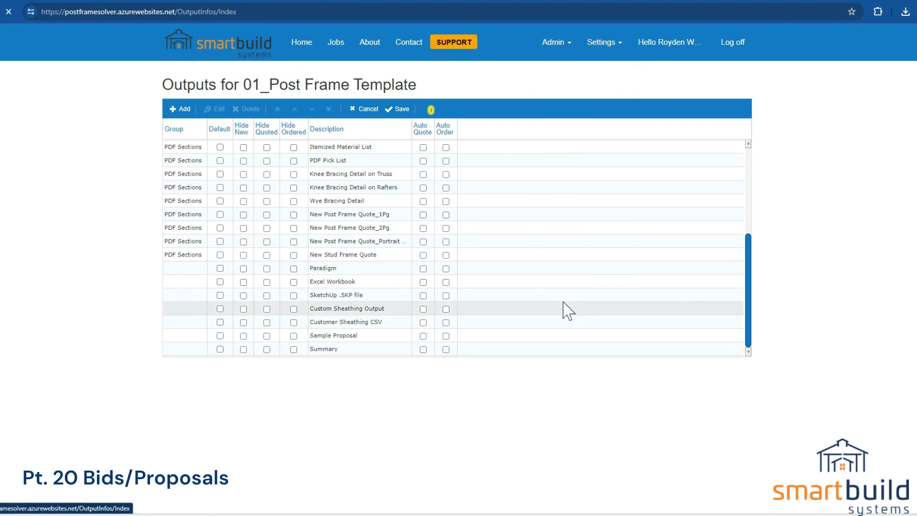
scroll(470, 266, "down", 4)
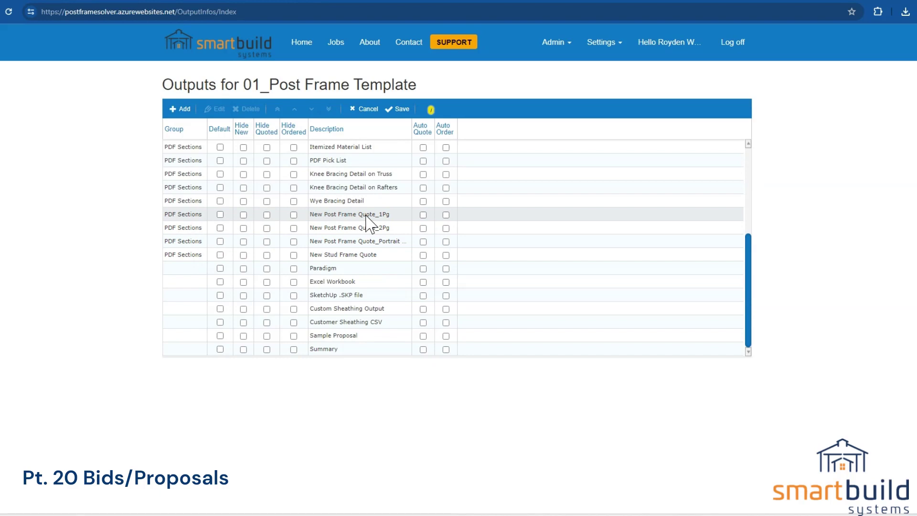
Step: Open the New Post Frame Quote_1Pg output for editing and shift its dialog slightly aside
left_click(349, 215)
left_click(221, 114)
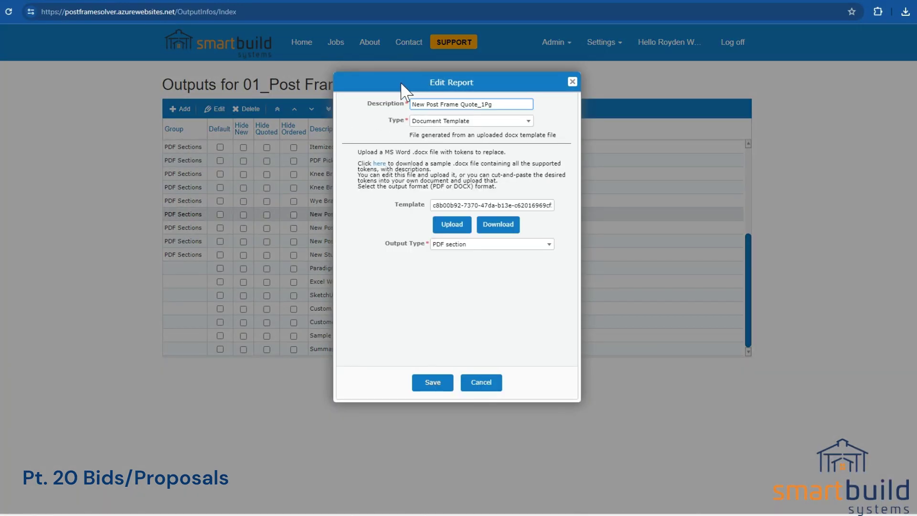
left_click_drag(401, 83, 362, 79)
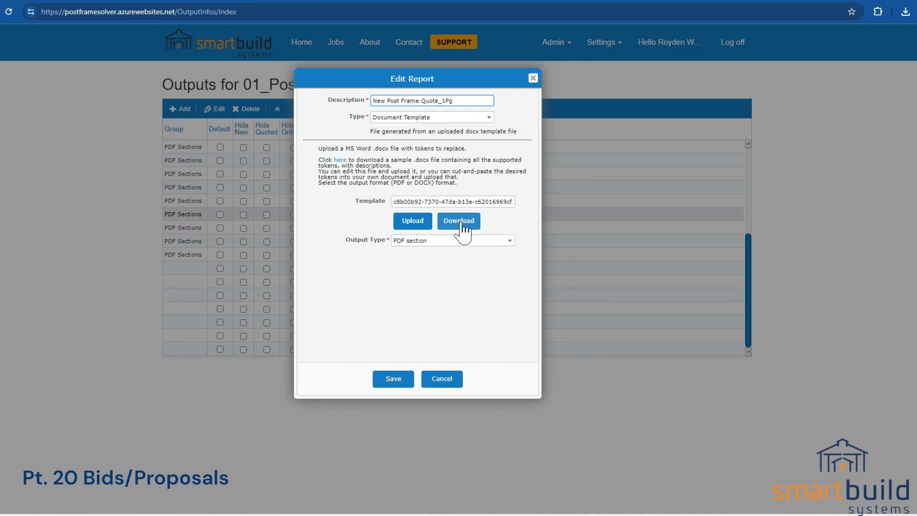
Step: Switch to the Wood Sample Proposal template in Word and examine the {BuildingWidth} token and the "Pre-engineered Wood Trusses" text beside it
mouse_move(412, 514)
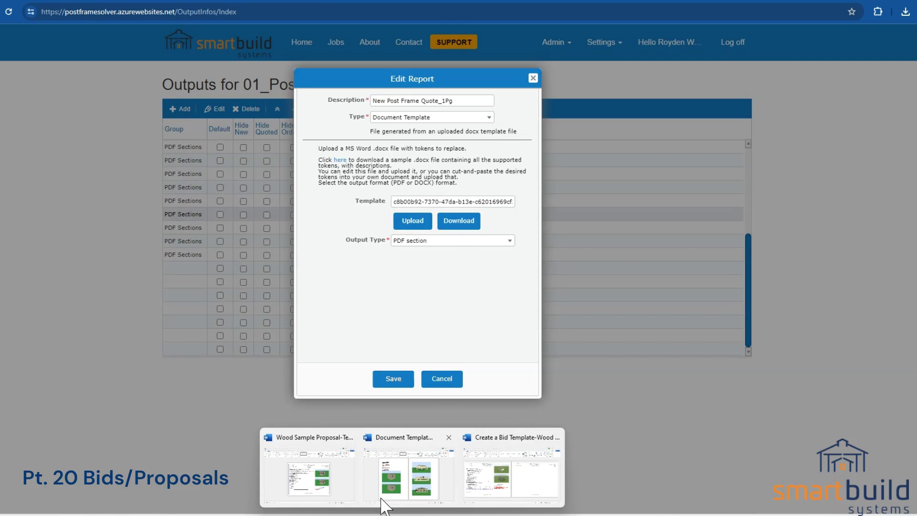
left_click(350, 492)
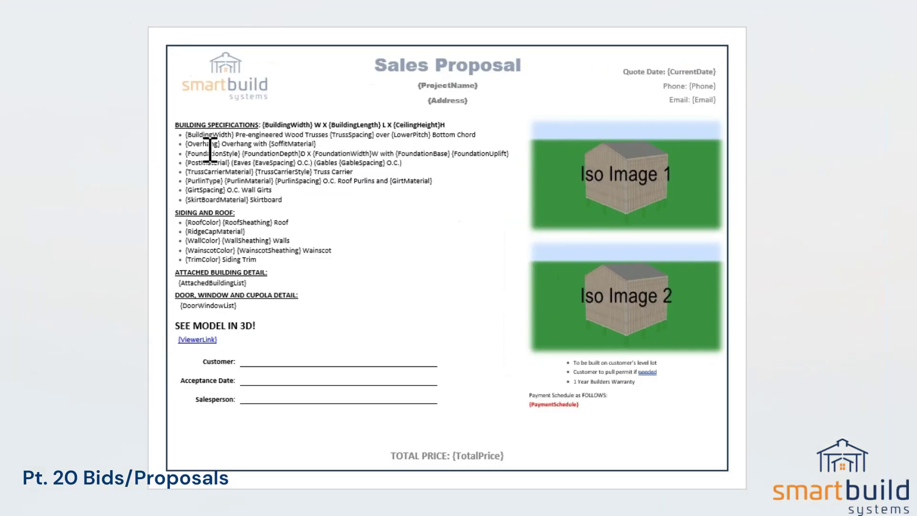
left_click_drag(185, 138, 234, 138)
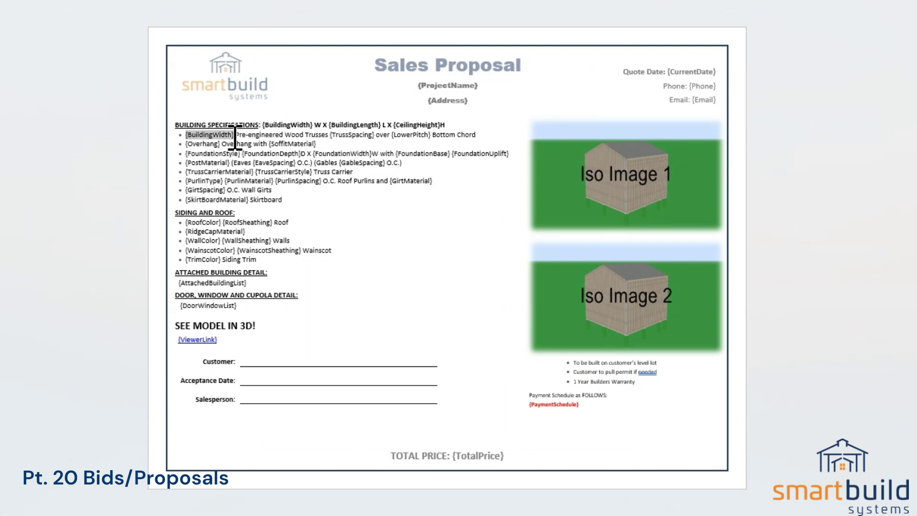
left_click(237, 134)
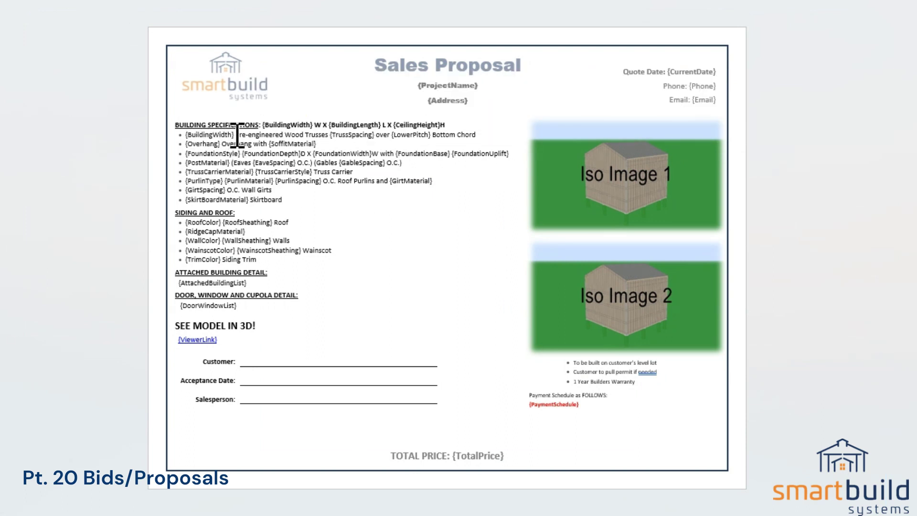
left_click_drag(238, 135, 186, 137)
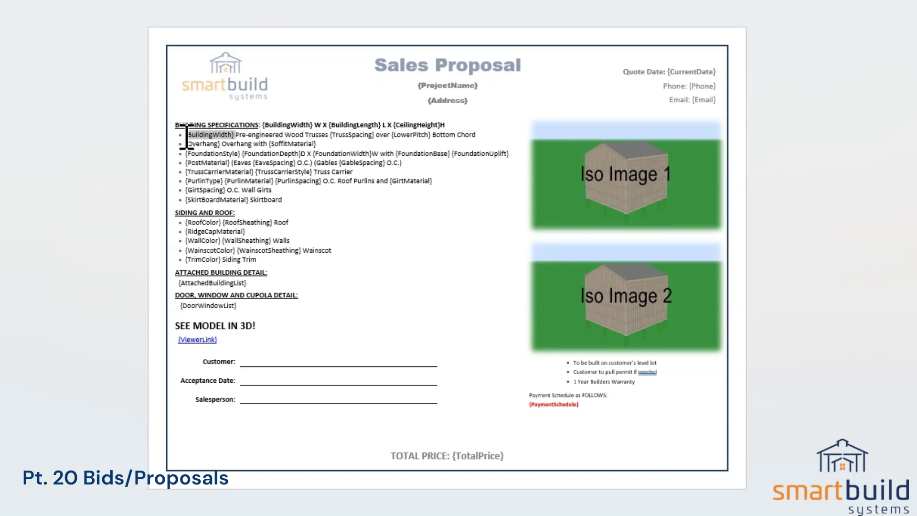
left_click(235, 136)
left_click_drag(240, 135, 327, 139)
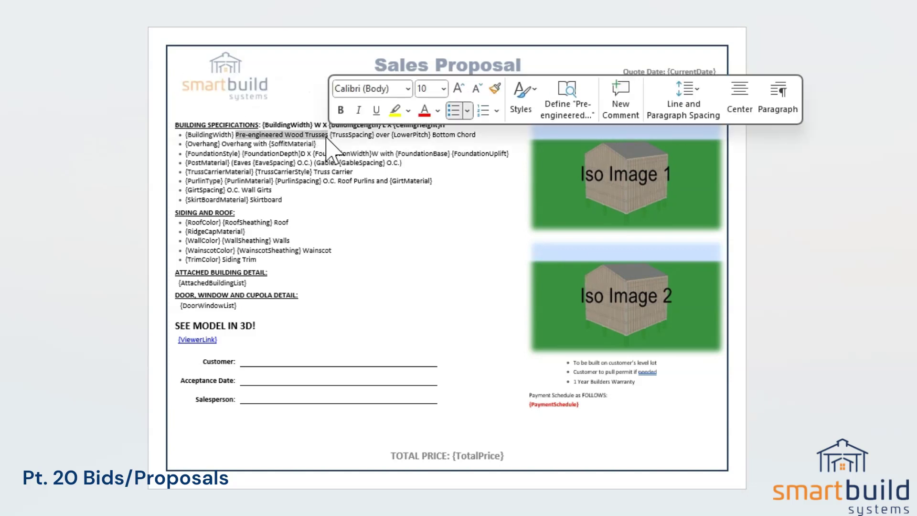
left_click(285, 153)
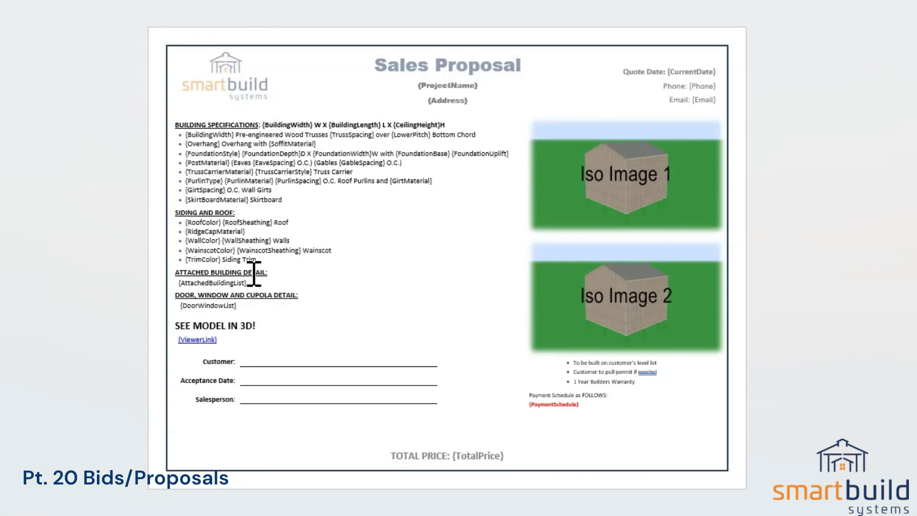
left_click(303, 221)
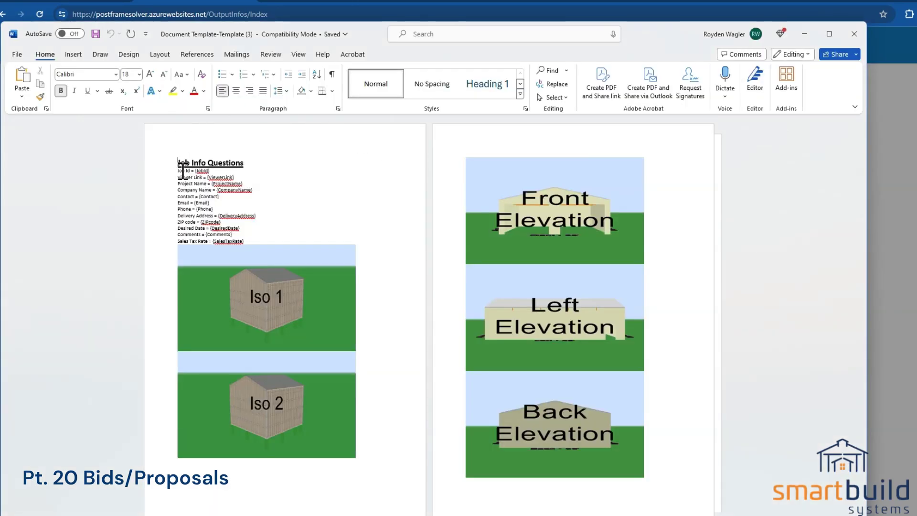
Step: Examine the Job Info Questions tokens and the Iso 1 and Iso 2 placeholder images in the sample Document Template
left_click_drag(178, 170, 247, 245)
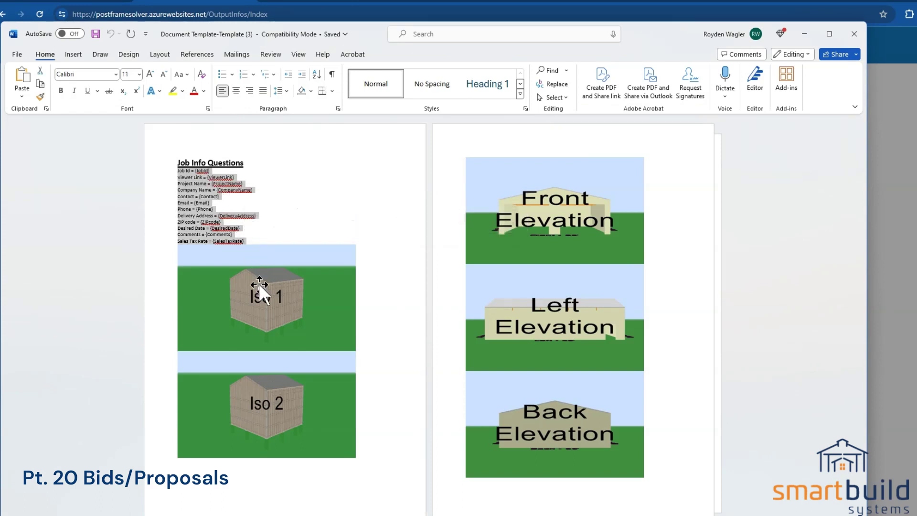
left_click(259, 313)
left_click(262, 405)
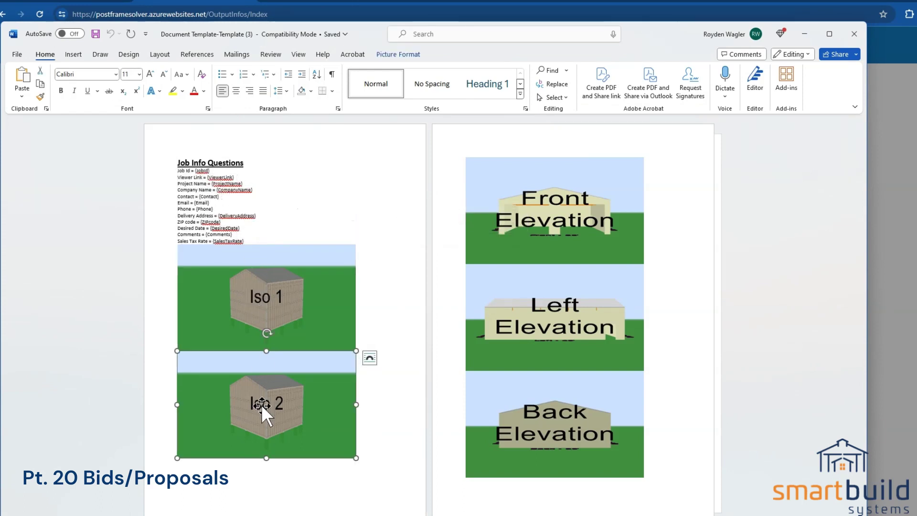
Step: Shrink the Iso 1 placeholder image and the Viewer Link QR Code image in the sample Document Template
left_click(264, 276)
left_click_drag(357, 244, 322, 262)
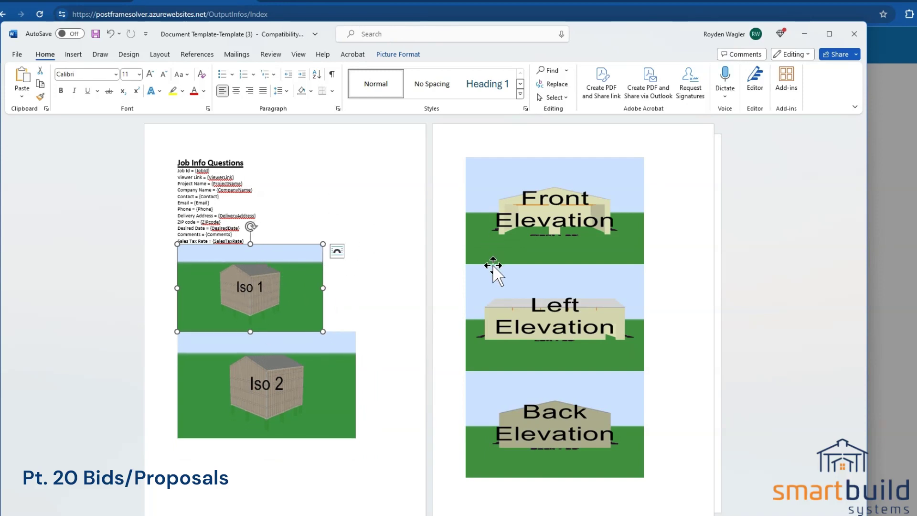
scroll(520, 243, "down", 5)
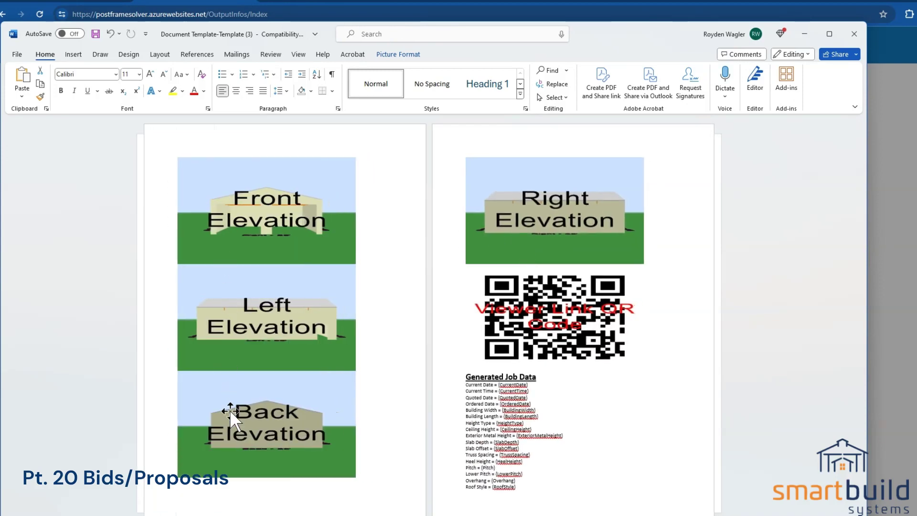
left_click(523, 313)
left_click_drag(463, 258, 597, 331)
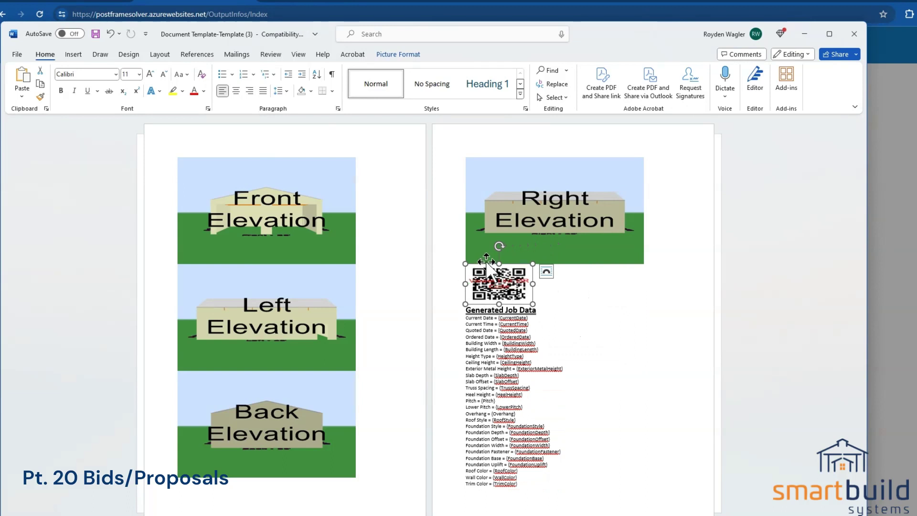
left_click_drag(530, 302, 528, 301)
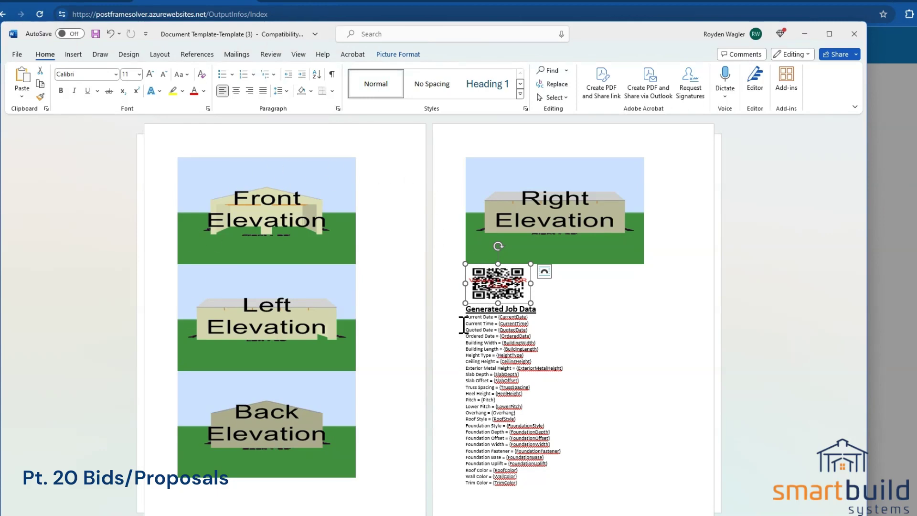
Step: Examine the Generated Job Data tokens, including {TotalSheathingWeight} and {TotalDoors&WindowsWeight}, and the token lists on the following pages
left_click_drag(466, 316, 557, 460)
scroll(558, 460, "down", 2)
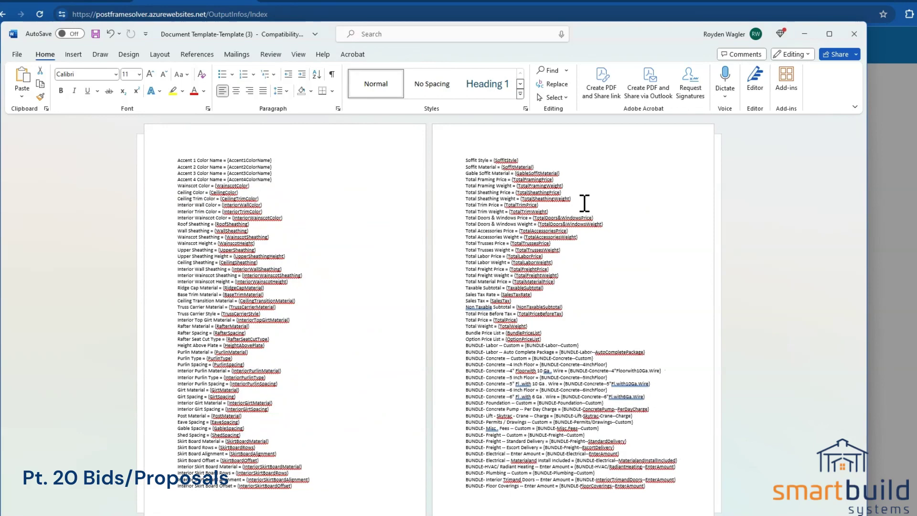
left_click_drag(575, 198, 526, 199)
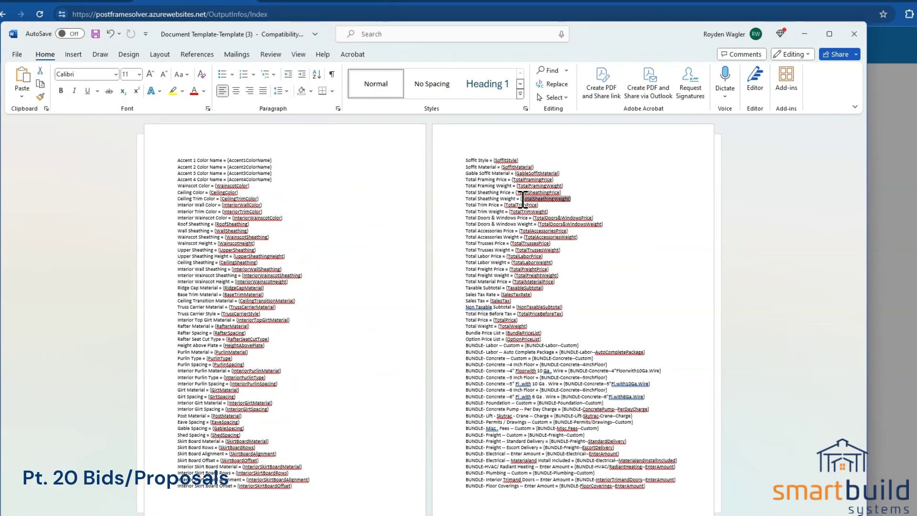
right_click(523, 200)
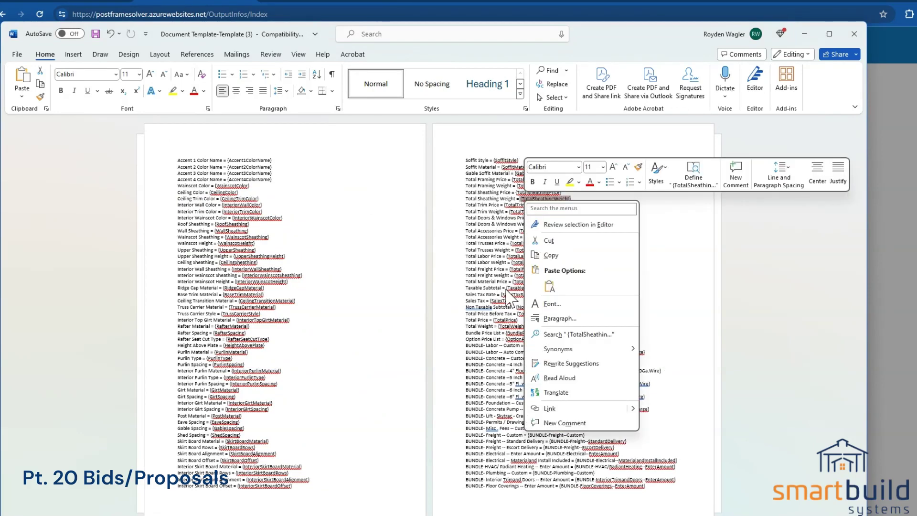
key("Escape")
left_click_drag(537, 224, 605, 230)
scroll(578, 265, "down", 10)
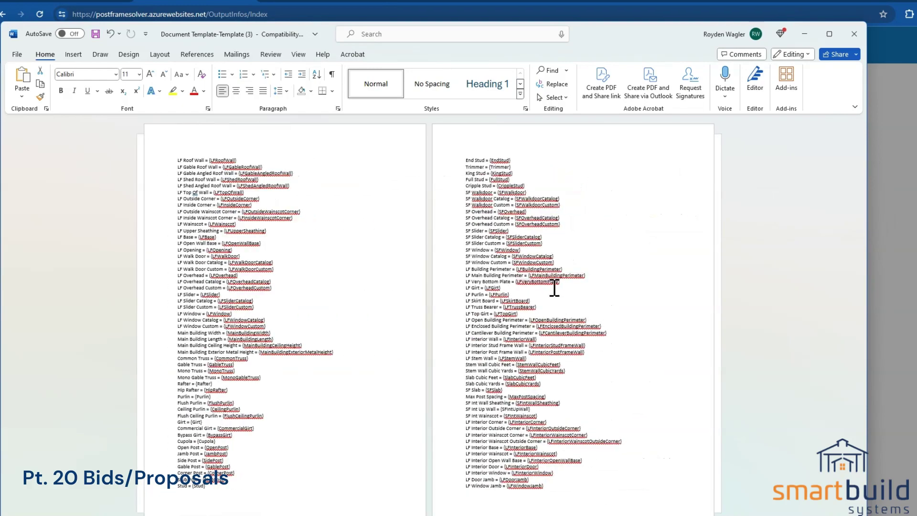
scroll(529, 329, "down", 10)
scroll(529, 330, "down", 5)
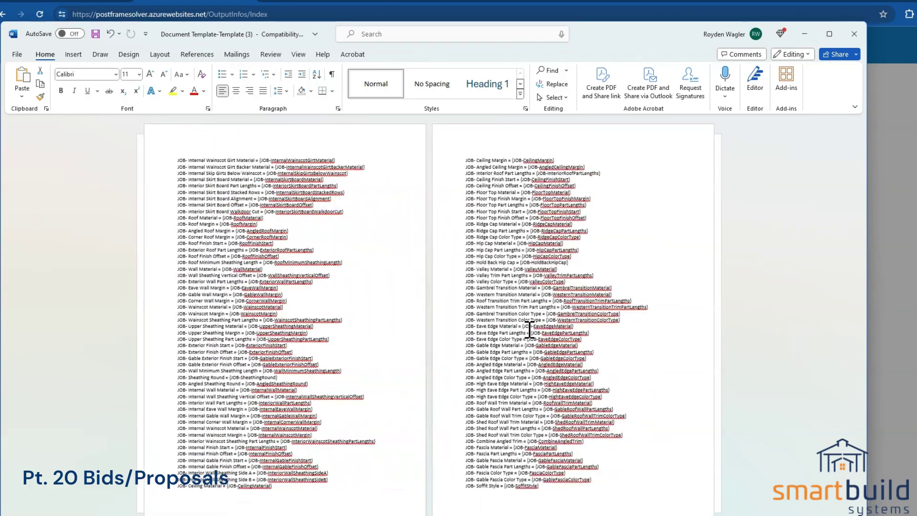
scroll(550, 328, "down", 5)
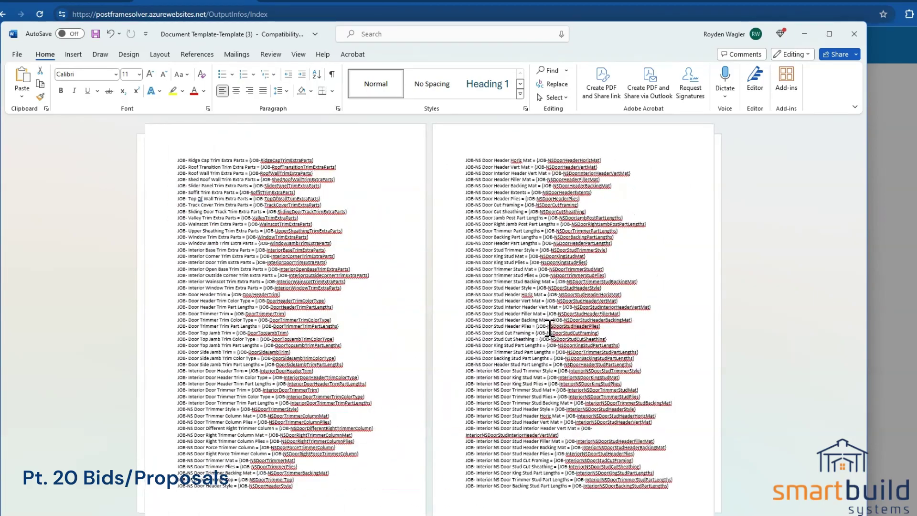
scroll(575, 360, "down", 5)
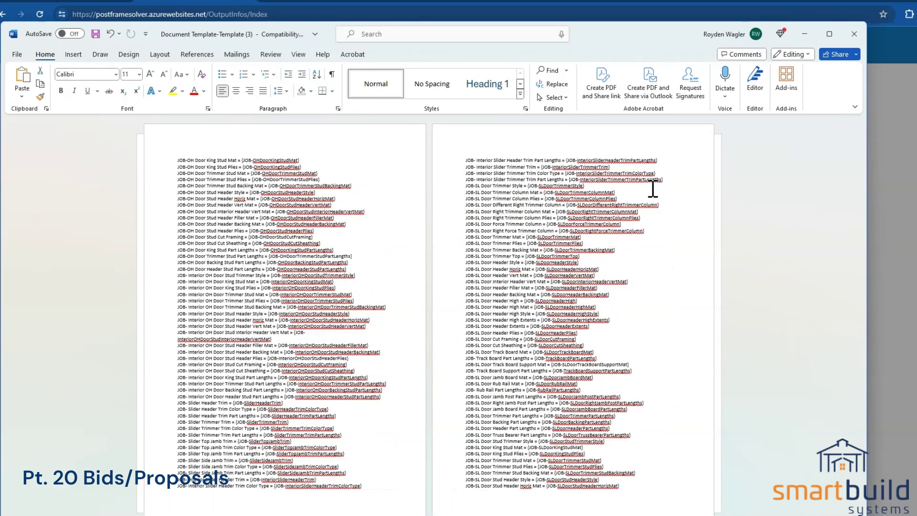
Step: Minimize the token document and switch to the "Create a Bid Template" job in the browser
left_click(804, 34)
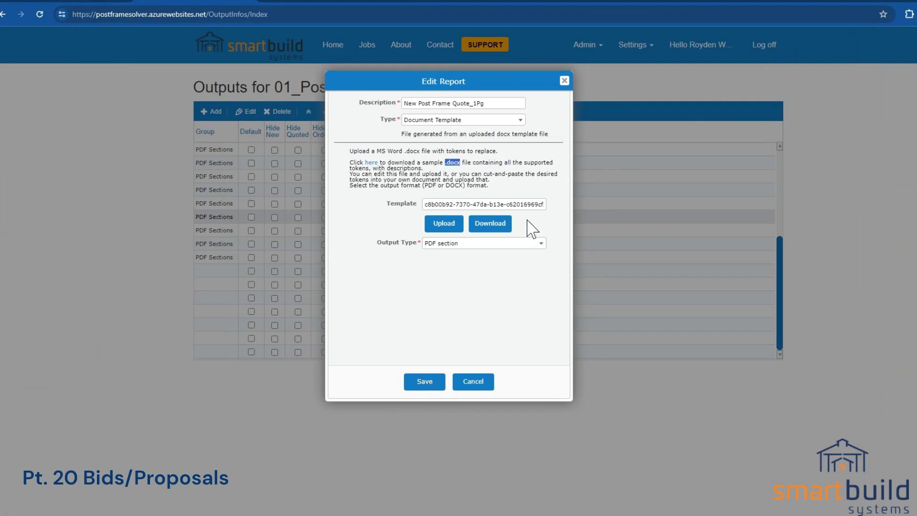
left_click(95, 4)
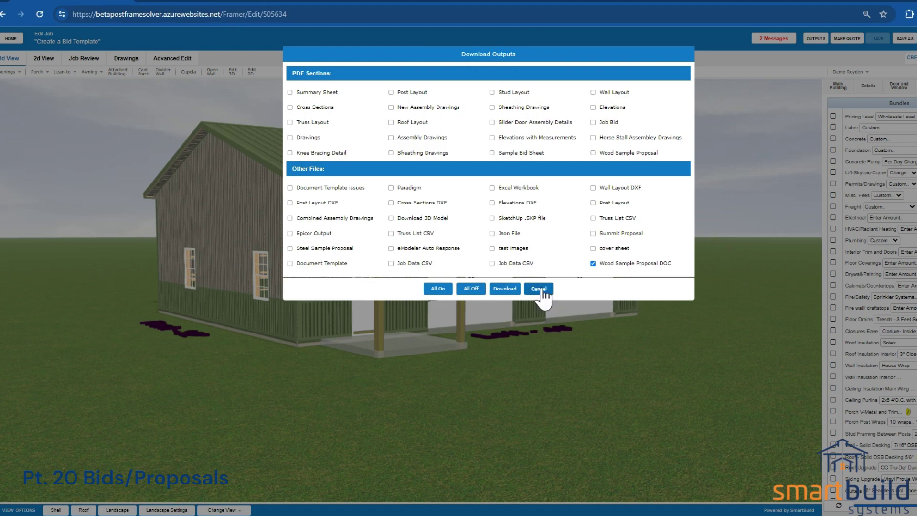
Step: Review the PDF Sections and Other Files offered in the Download Outputs list of the "Create a Bid Template" job
left_click(539, 290)
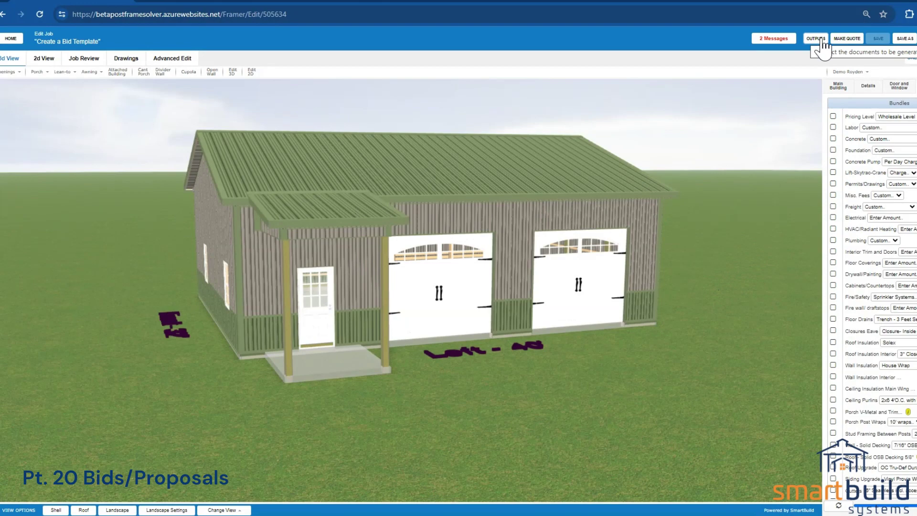
left_click(313, 6)
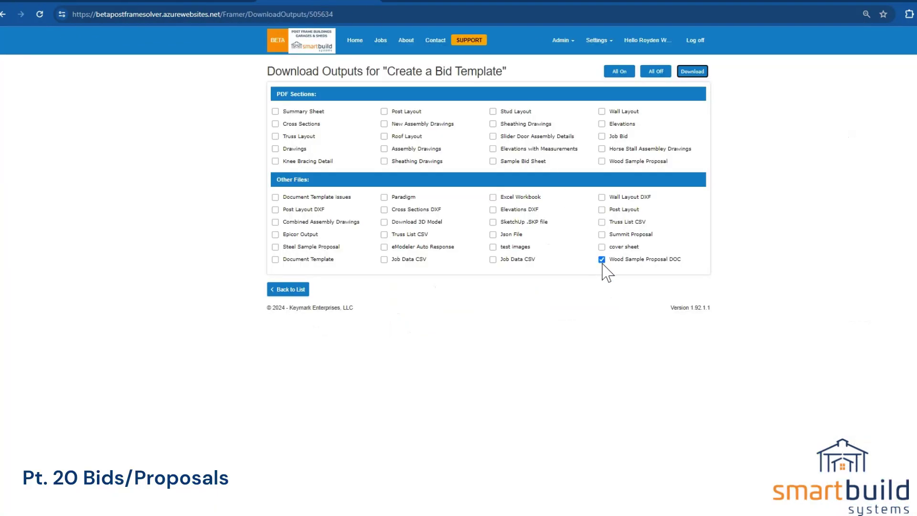
left_click(94, 2)
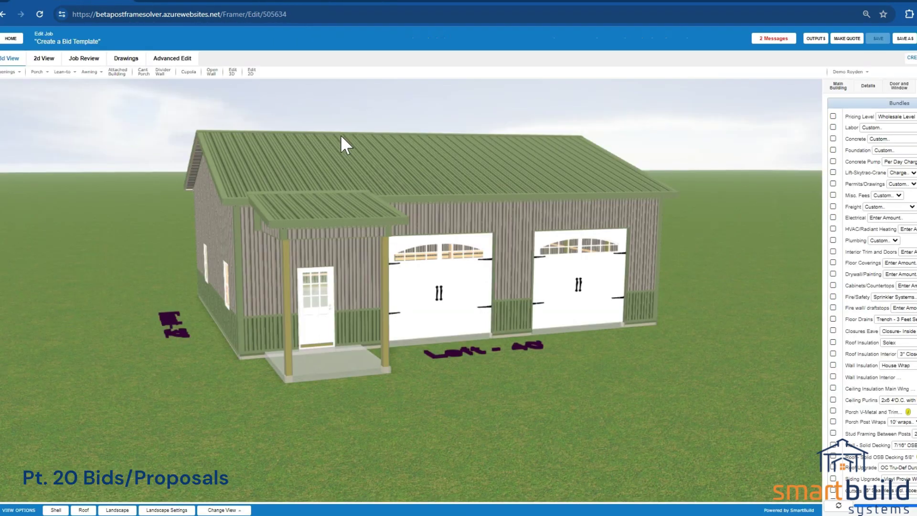
left_click(809, 39)
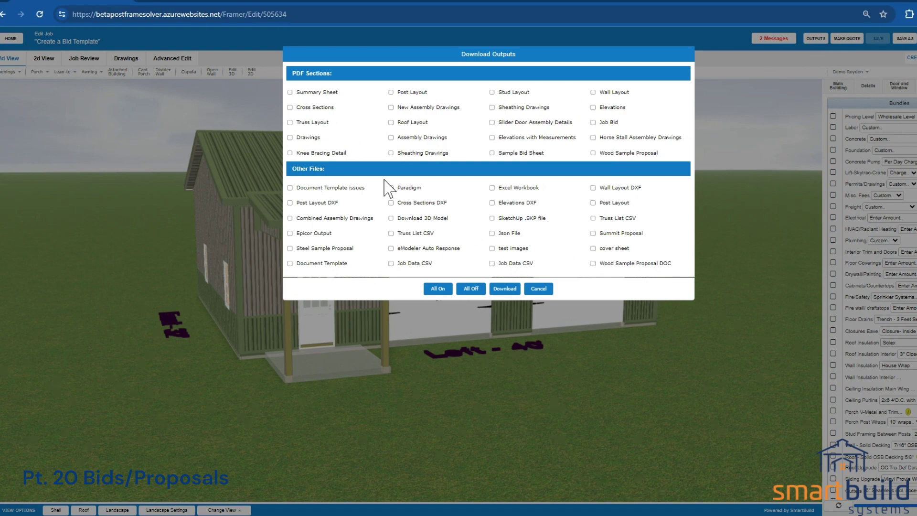
left_click(539, 289)
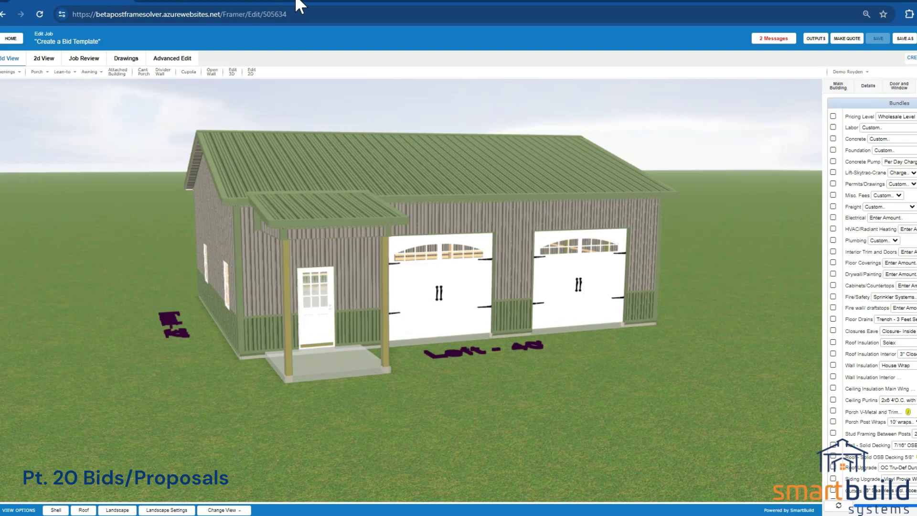
Step: Return to the Outputs page for 01_Post Frame Template and close the open report without saving
left_click(379, 1)
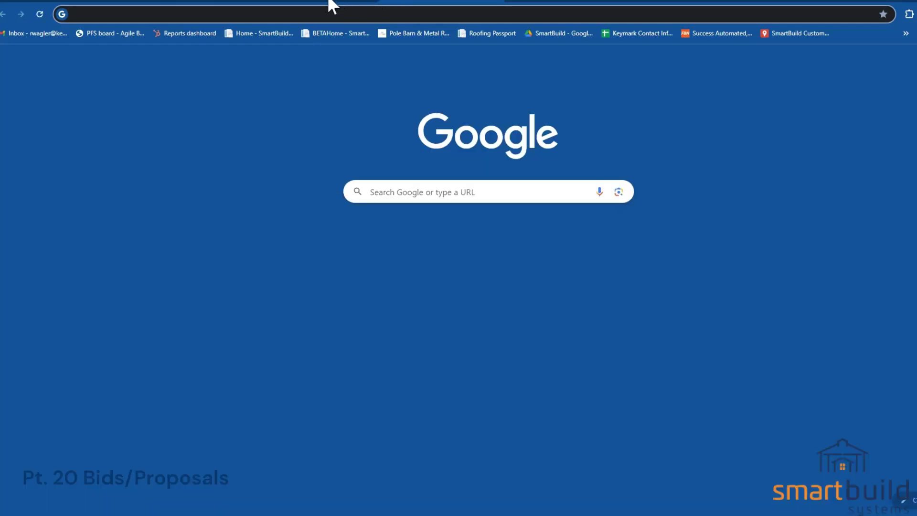
left_click(329, 2)
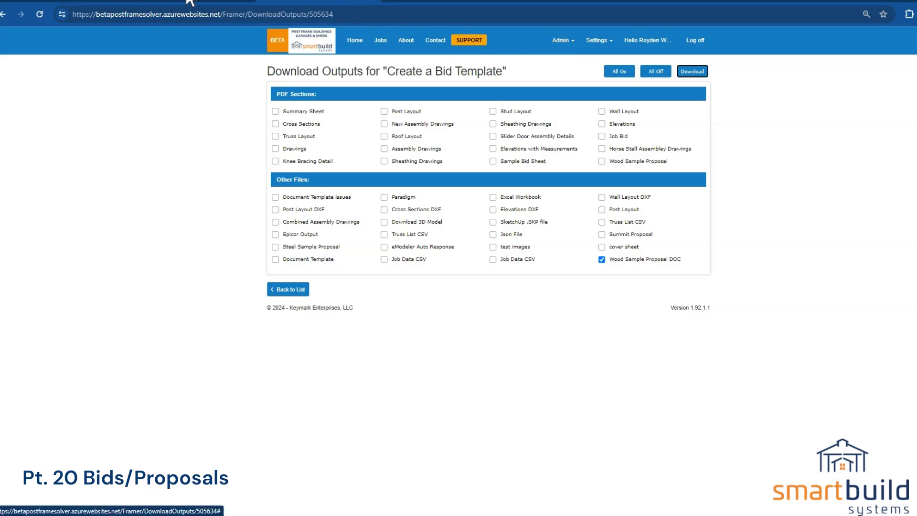
left_click(468, 3)
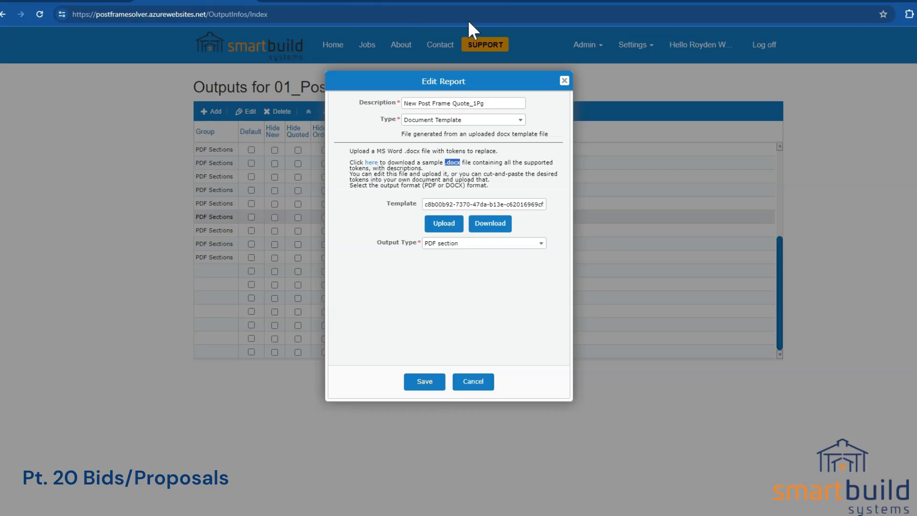
left_click(566, 82)
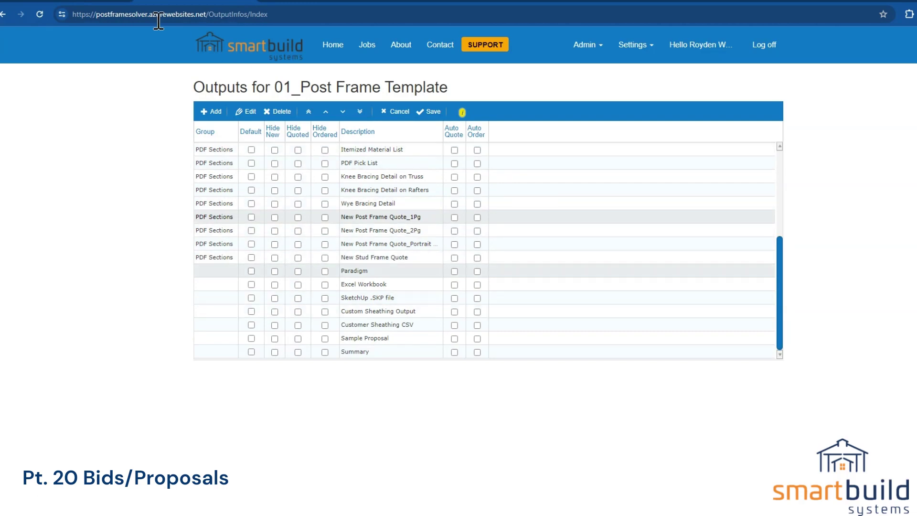
Step: Compare the job's downloadable outputs with the Outputs list for 01_Post Frame Template, highlighting the template name in the heading
left_click(93, 4)
left_click(815, 38)
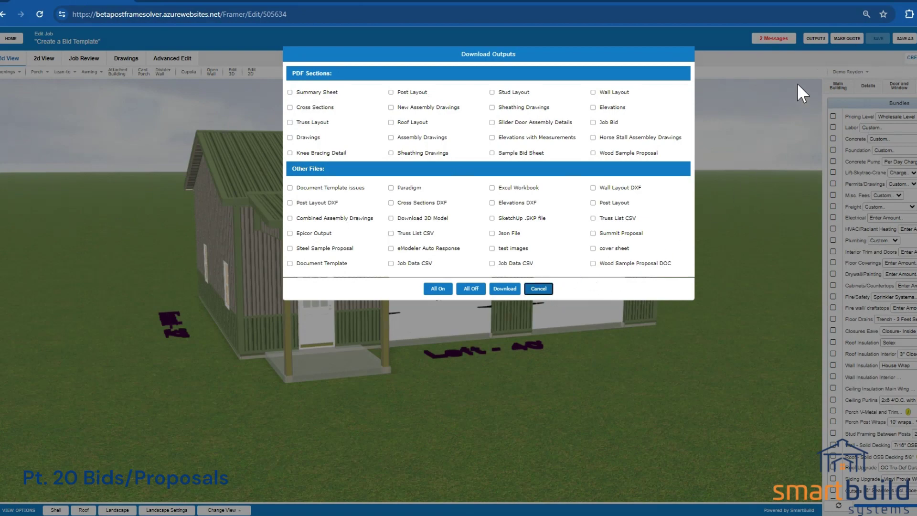
left_click(544, 289)
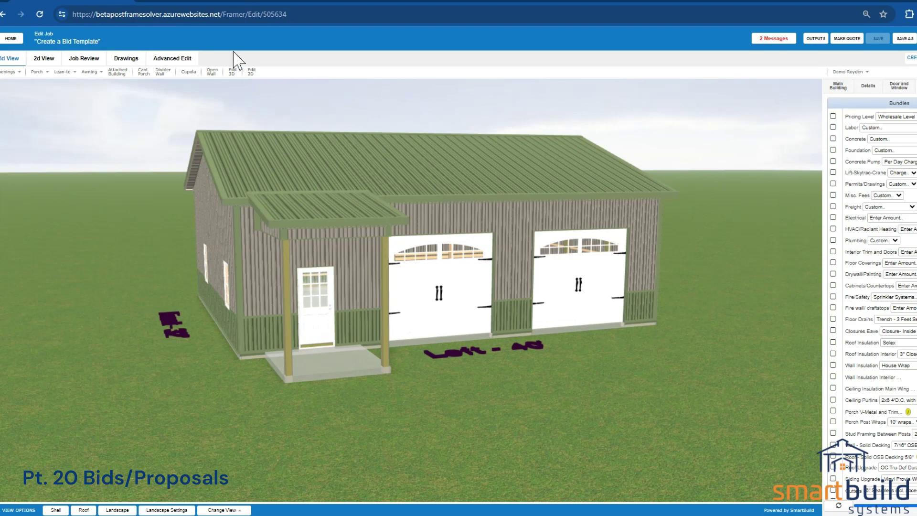
left_click(199, 3)
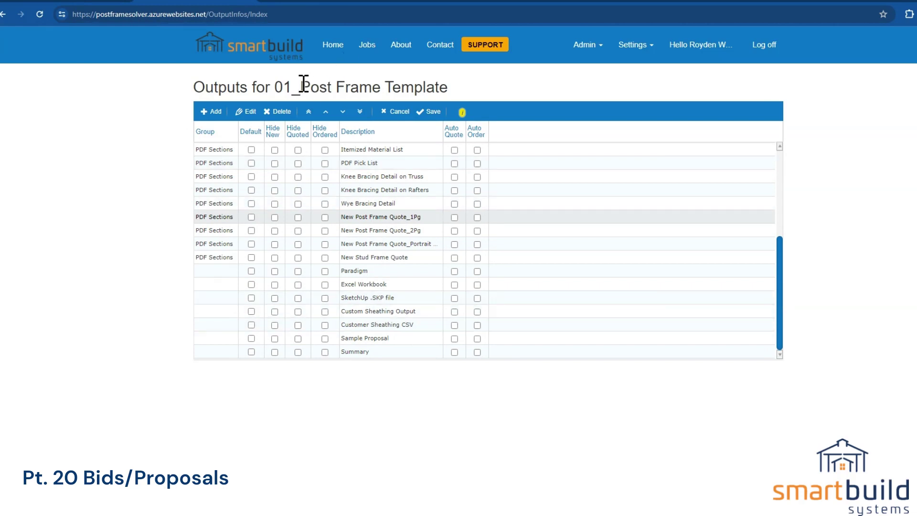
left_click_drag(301, 84, 423, 87)
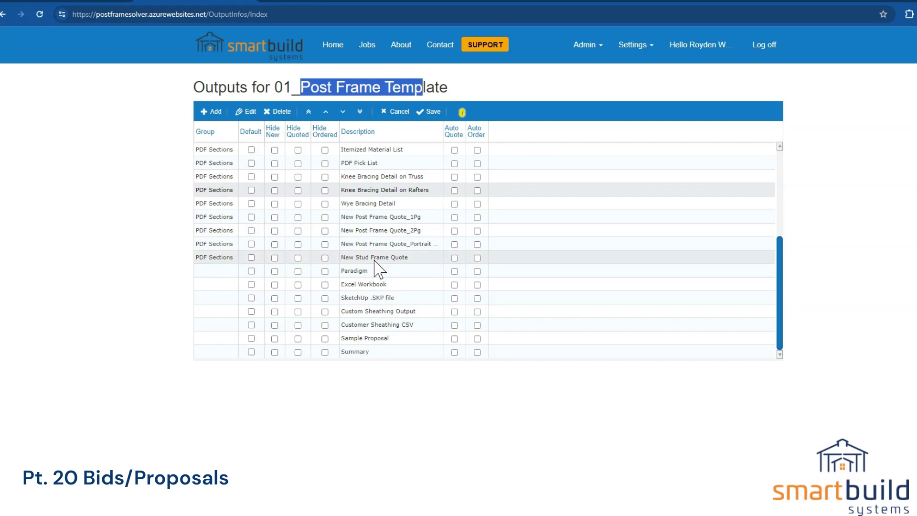
Step: Switch to Word and compare Wood Sample Proposal-Template with the generated Create a Bid Template proposal document
left_click(370, 512)
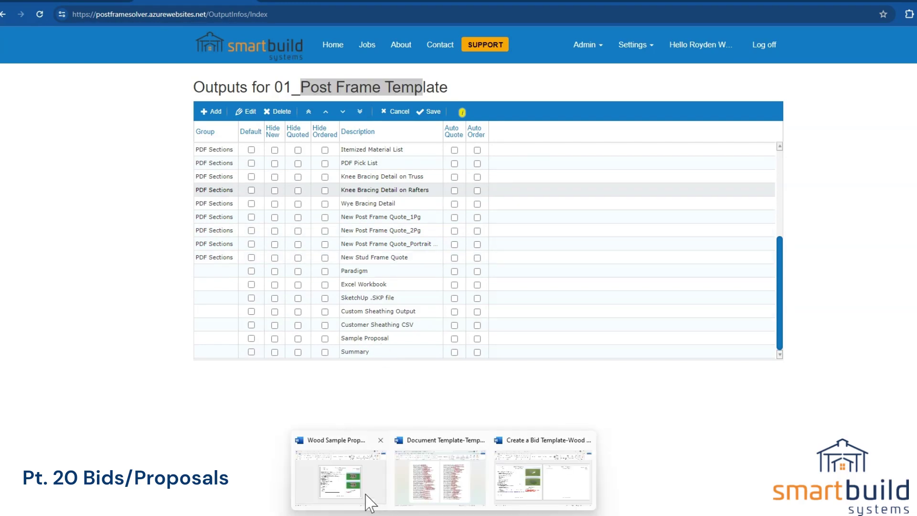
left_click(365, 495)
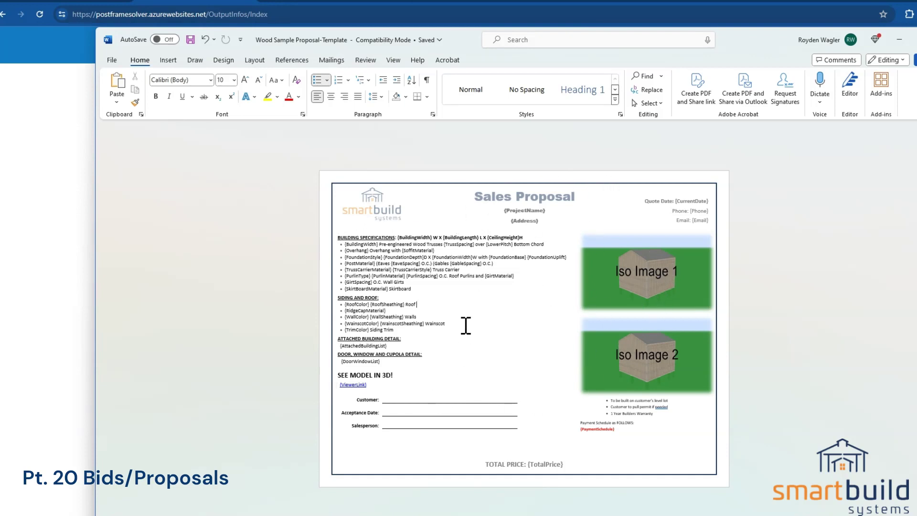
mouse_move(466, 514)
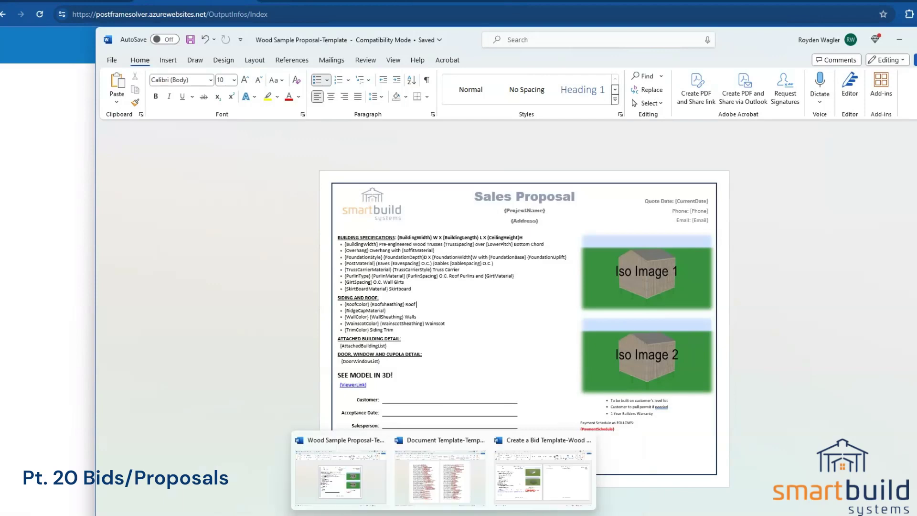
left_click(503, 492)
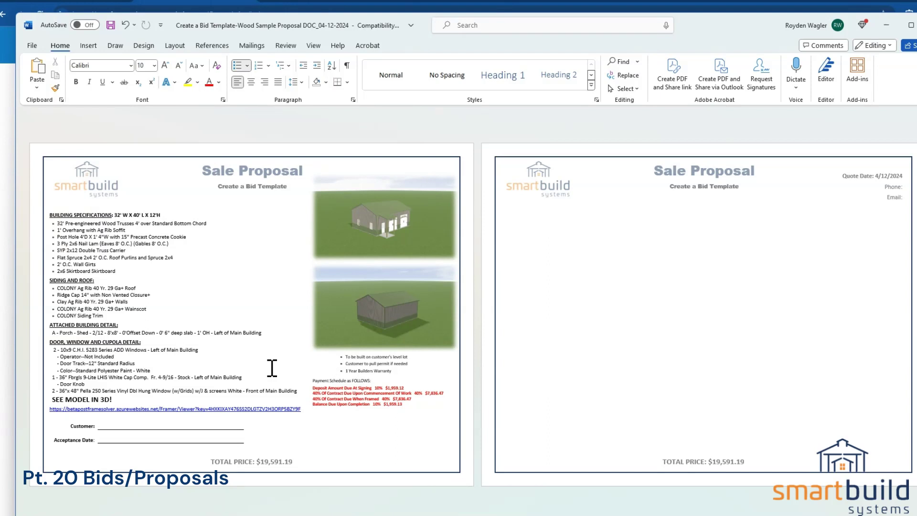
Step: Insert blank lines above the DOOR, WINDOW AND CUPOLA DETAIL heading to move that section onto the proposal's second page
left_click(52, 343)
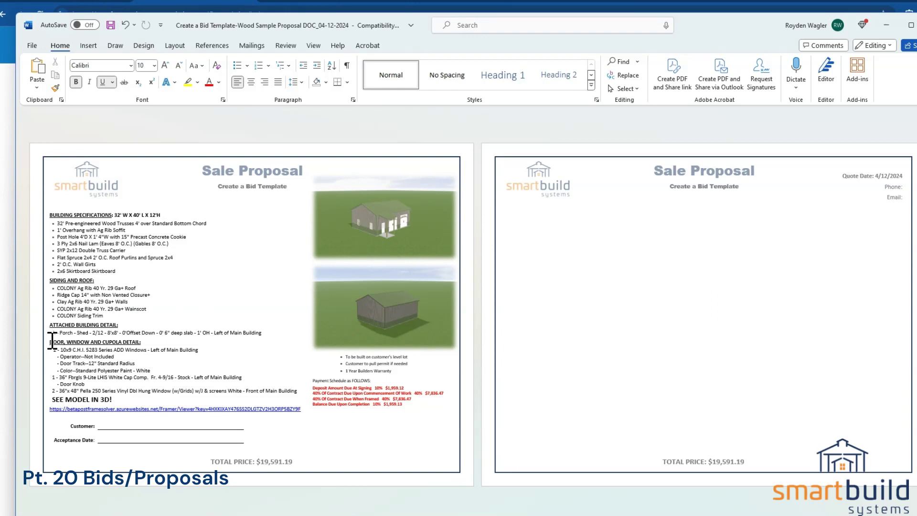
key("Return")
key("Return")
key("Return")
key("Return")
key("Return")
key("Return")
key("Return")
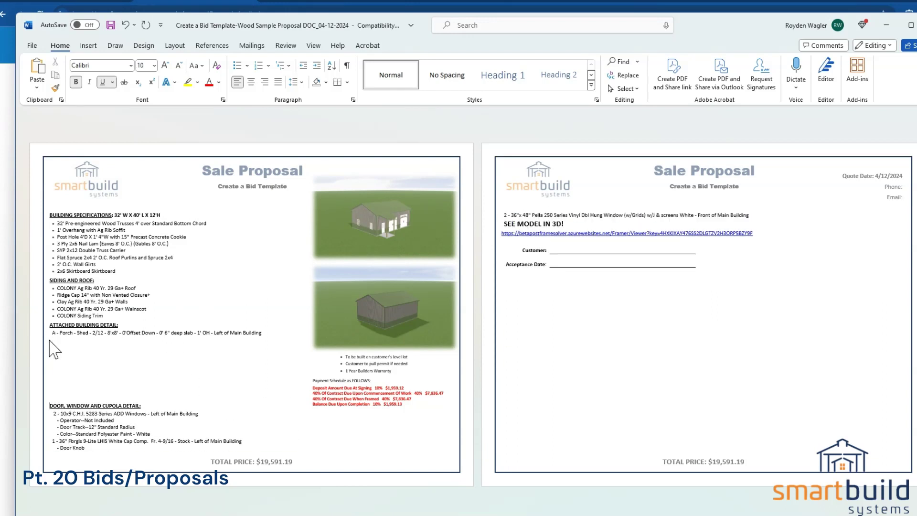
key("Return")
key("Return")
key("Return")
key("Return")
key("Return")
key("Return")
key("Return")
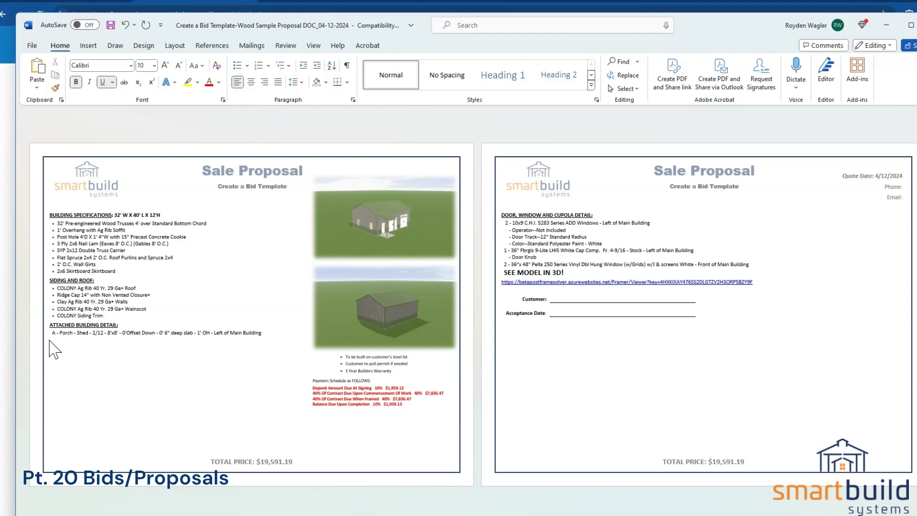
left_click(567, 215)
Step: Minimize both Word documents, then open the New Post Frame Quote_1Pg report in the browser and view its output type options
left_click(887, 26)
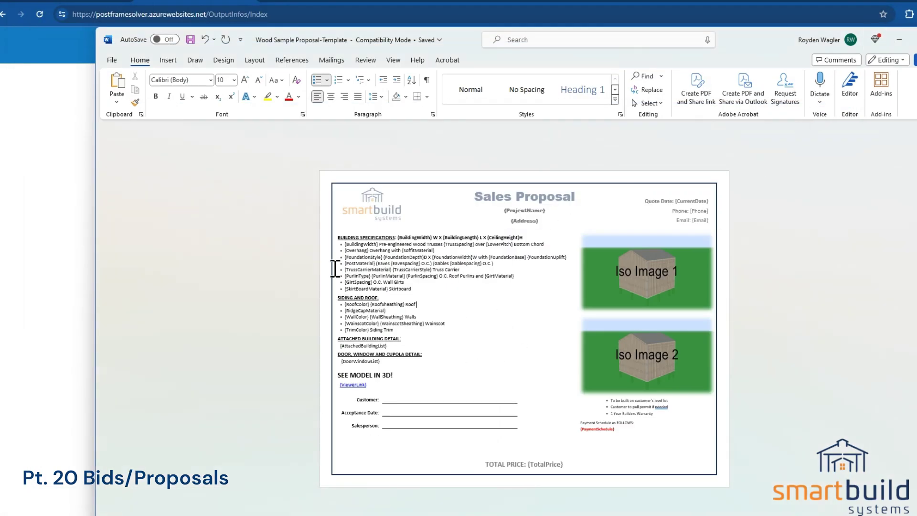
left_click(898, 40)
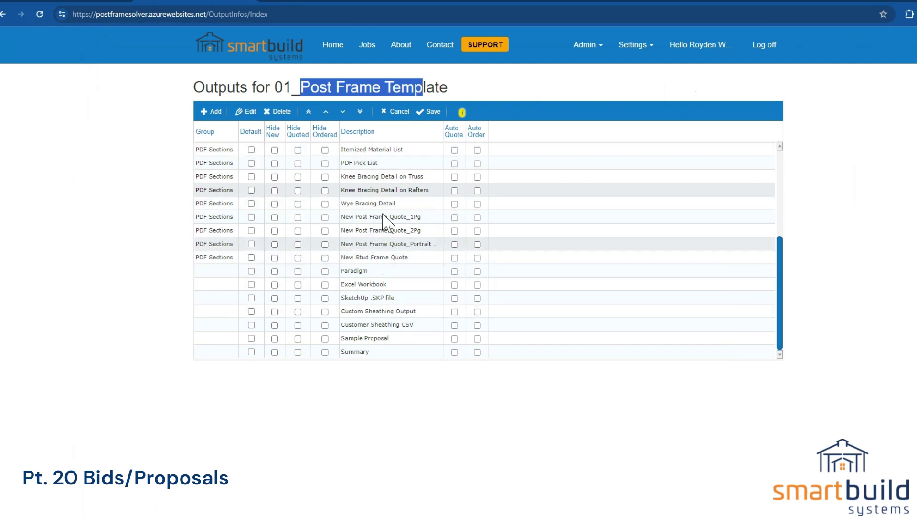
double_click(367, 219)
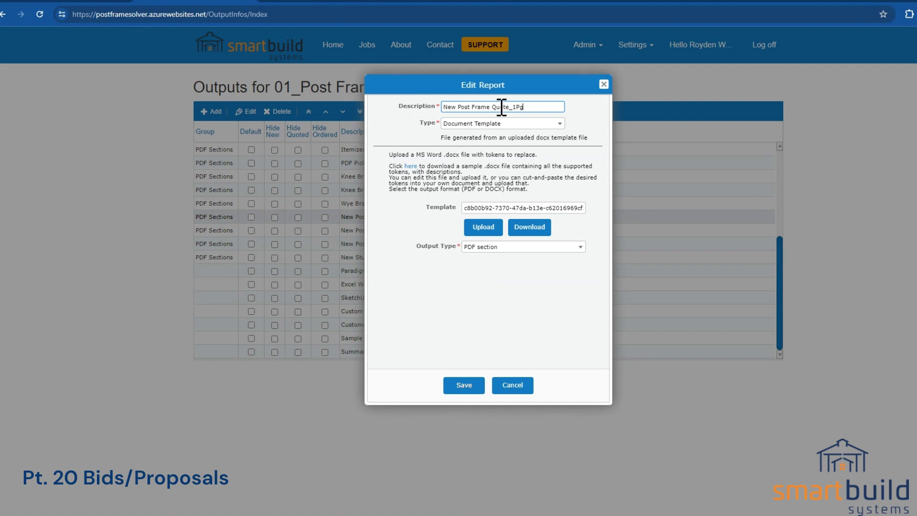
left_click(483, 249)
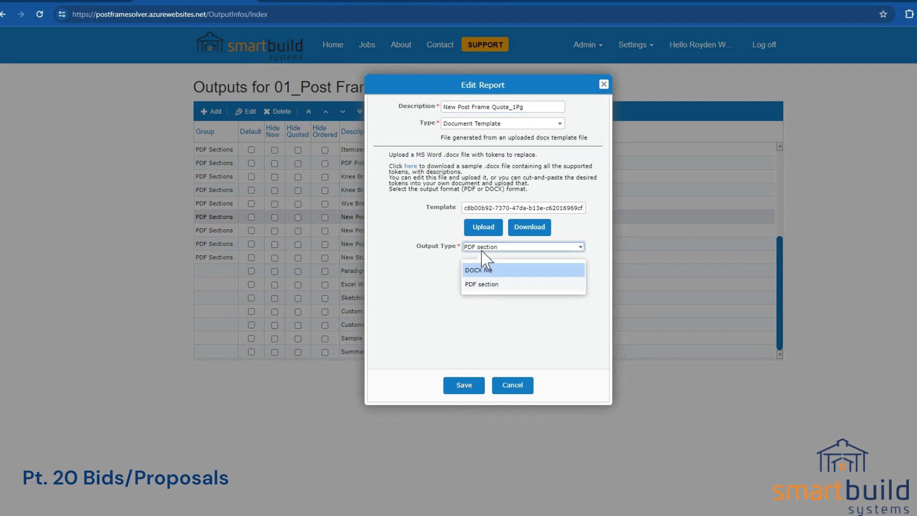
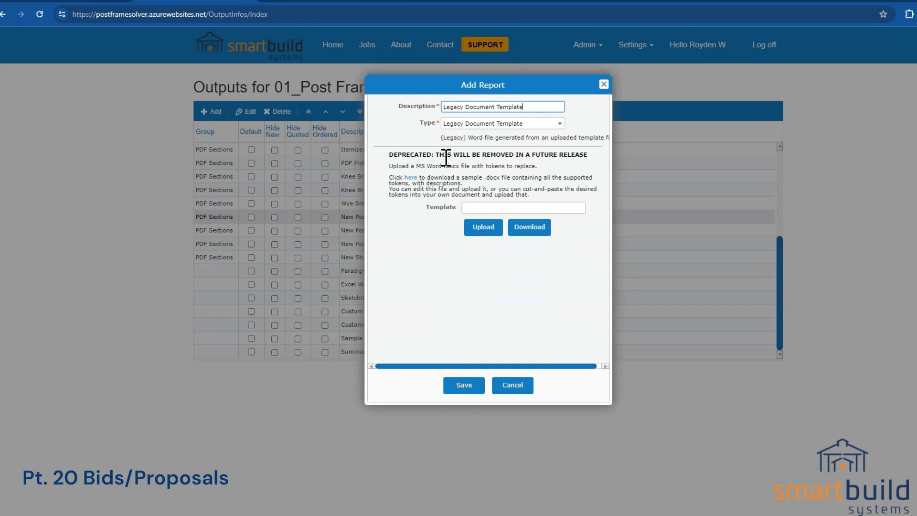
Step: Set the new report's type to Document Template and its description to "bid"
left_click(502, 125)
scroll(561, 213, "down", 5)
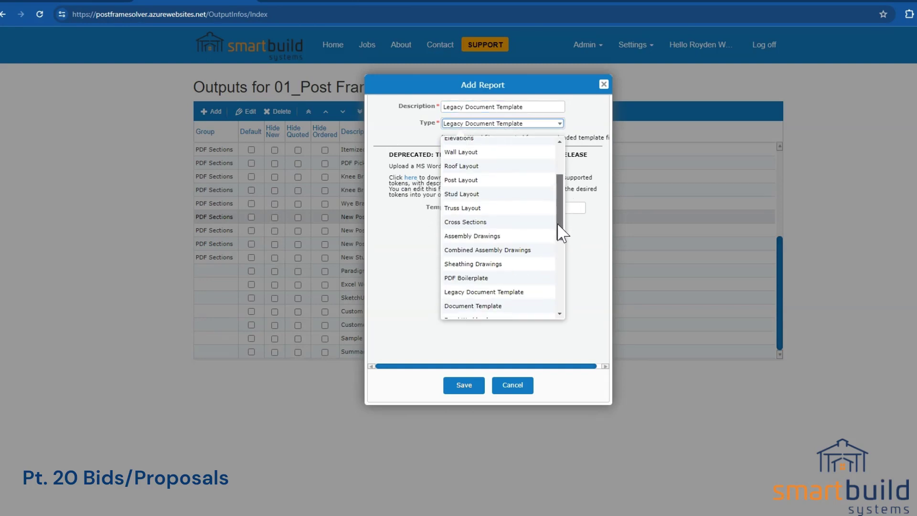
left_click(479, 279)
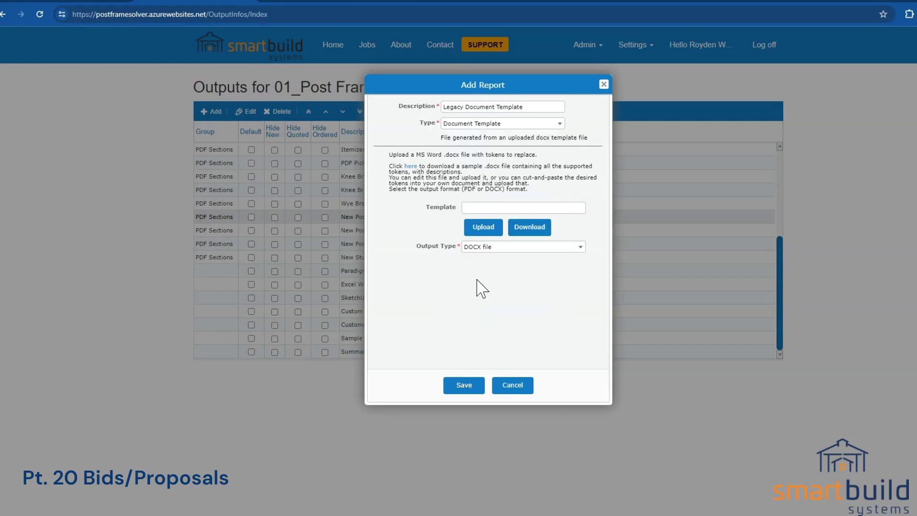
left_click_drag(524, 106, 424, 118)
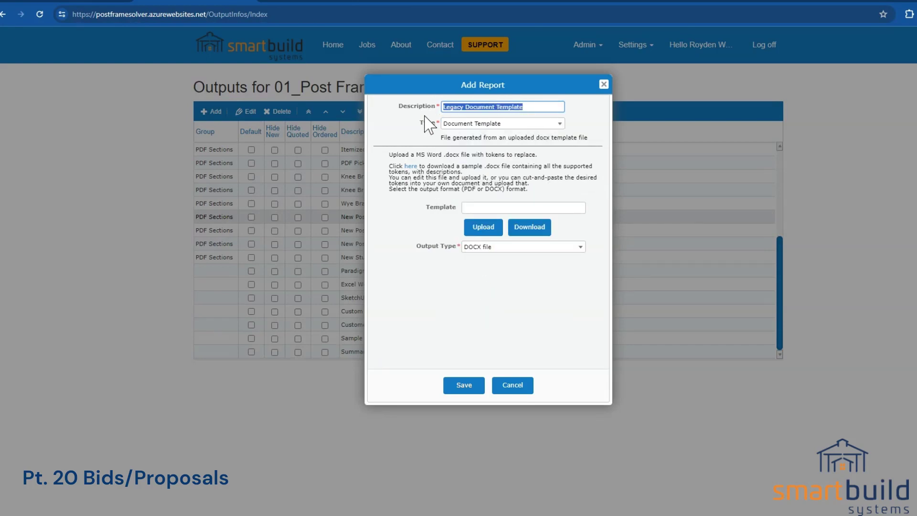
type("bid")
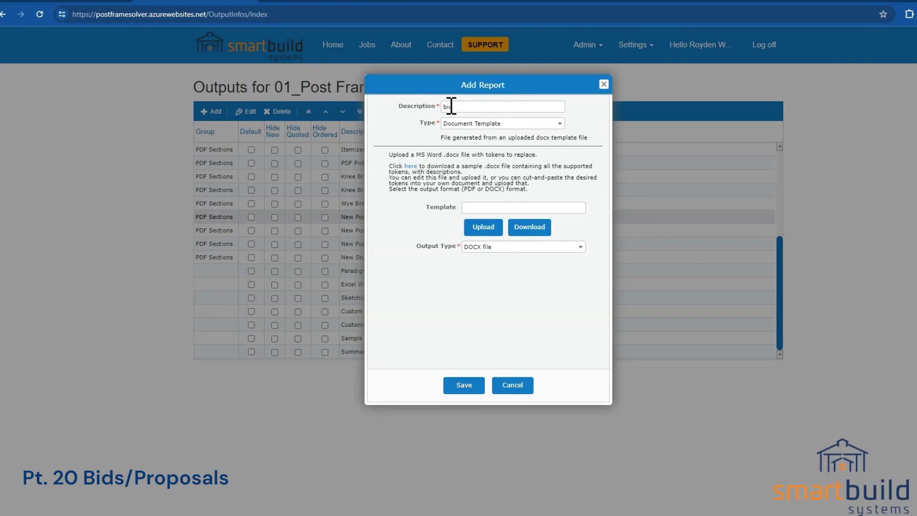
Step: Set the output type of the bid report to PDF section
left_click(490, 237)
left_click(493, 247)
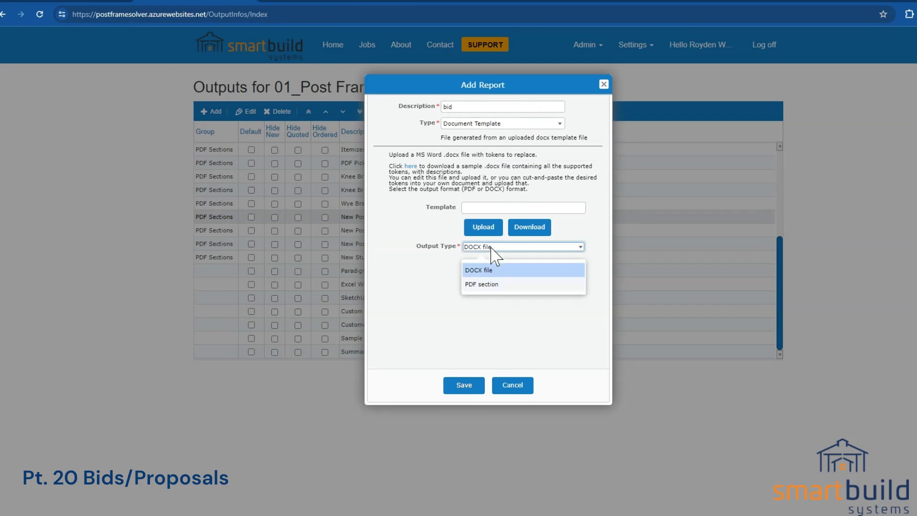
left_click(488, 285)
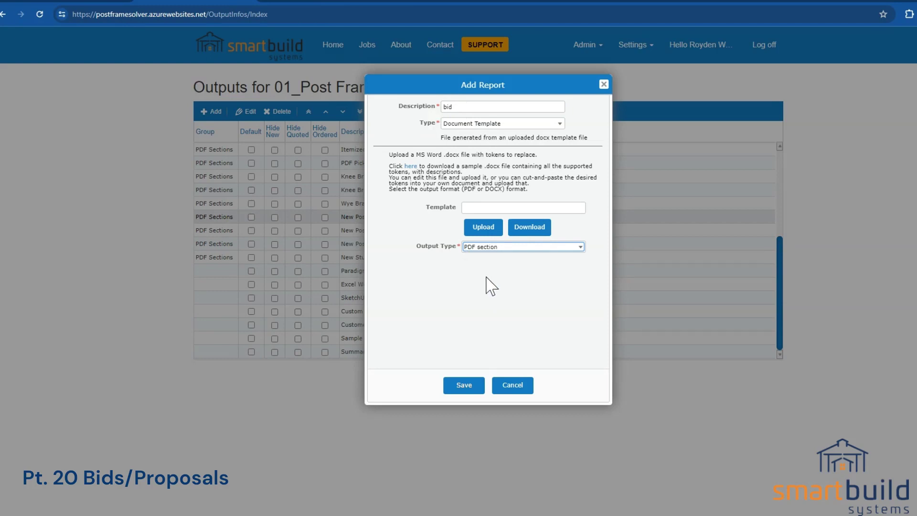
Step: Upload the Word file Document Template-Template (3) from Downloads as the bid report's template
left_click(499, 229)
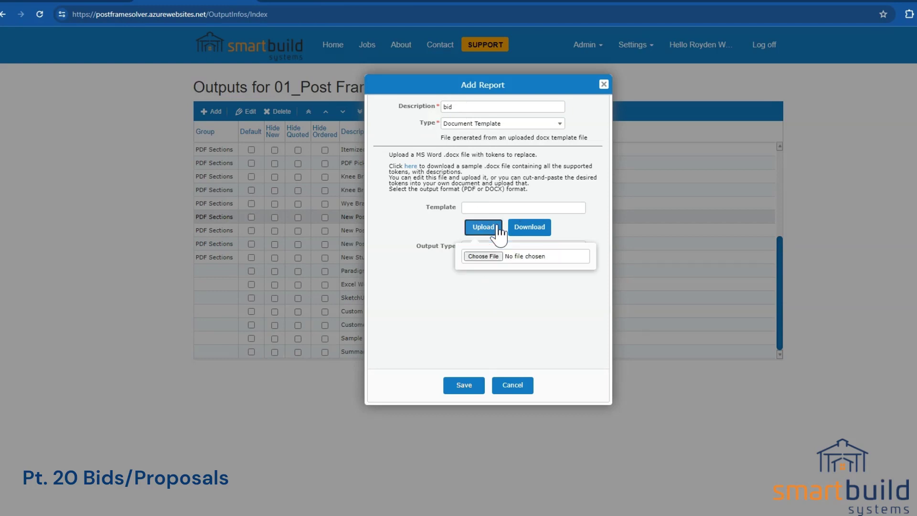
left_click(487, 262)
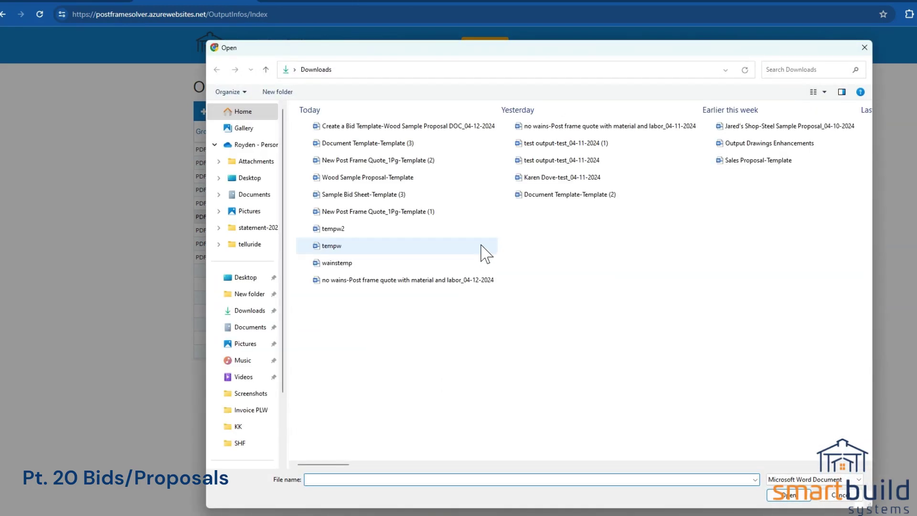
left_click(388, 144)
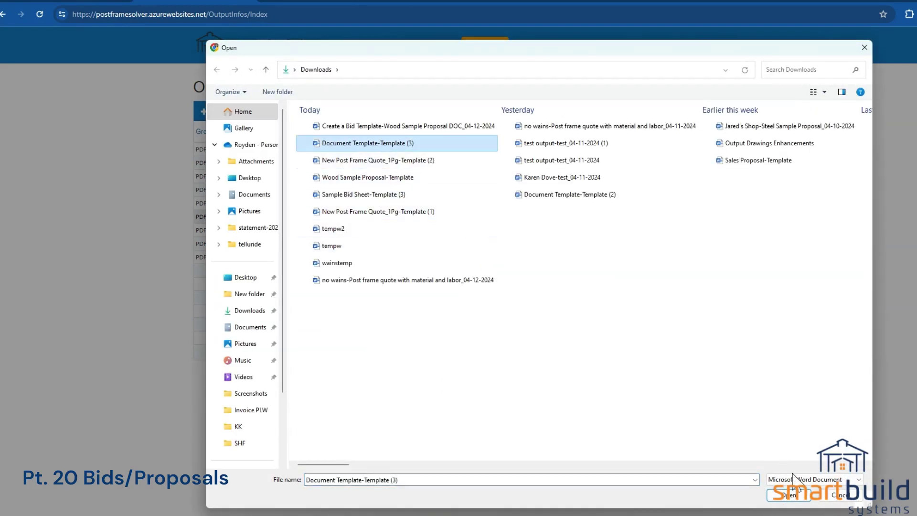
left_click(790, 495)
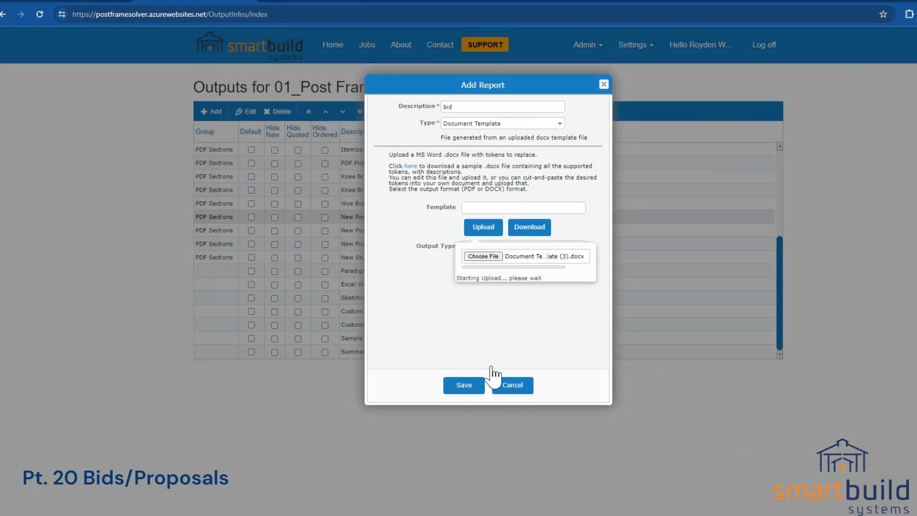
Step: Save the new bid report, then switch to the Create a Bid Template job and open its list of downloadable outputs
left_click(464, 385)
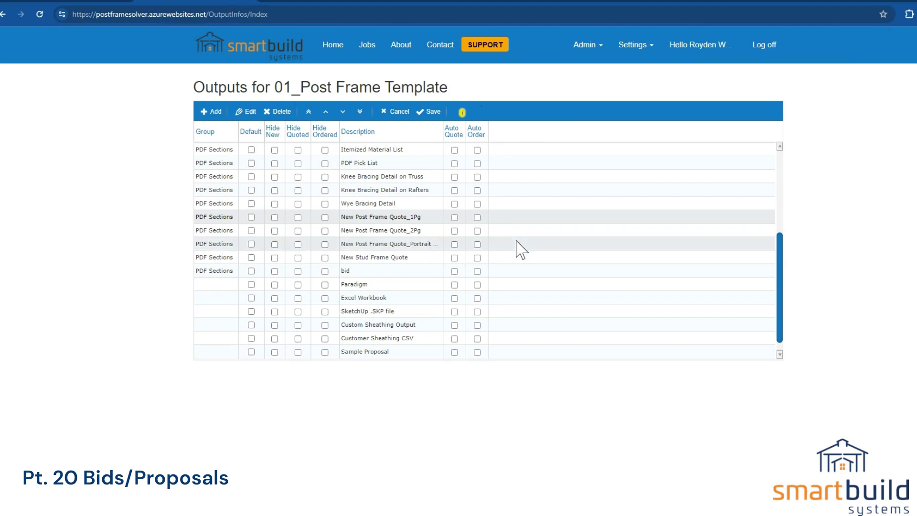
left_click(100, 3)
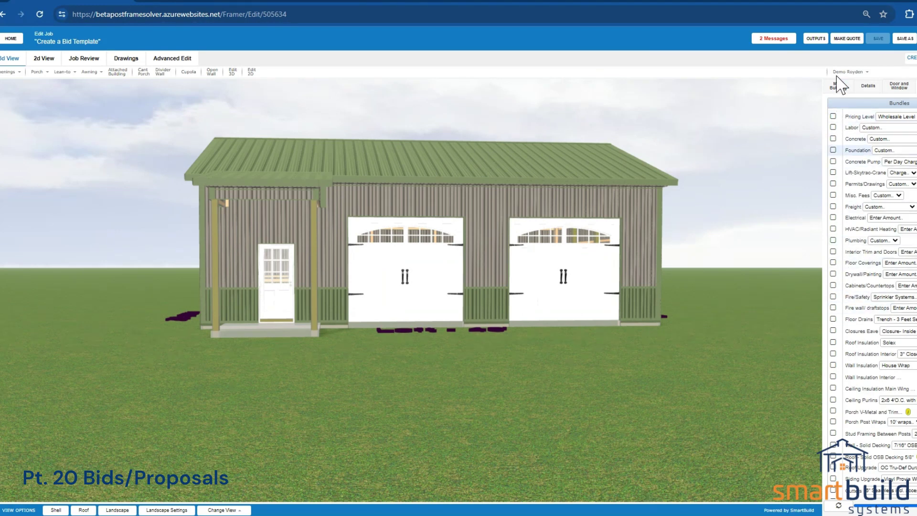
left_click(814, 39)
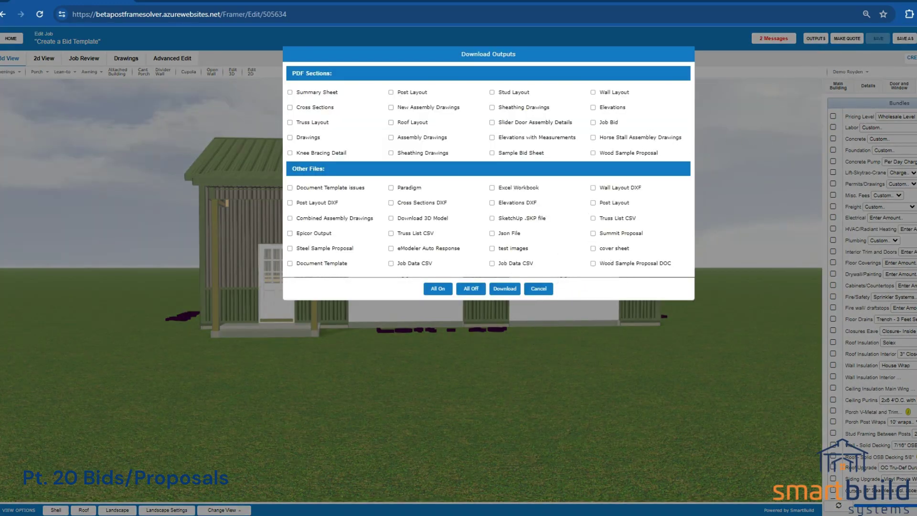
Step: Review the generated Create a Bid Template proposal document in Word, then close the job's output list without downloading anything
mouse_move(443, 514)
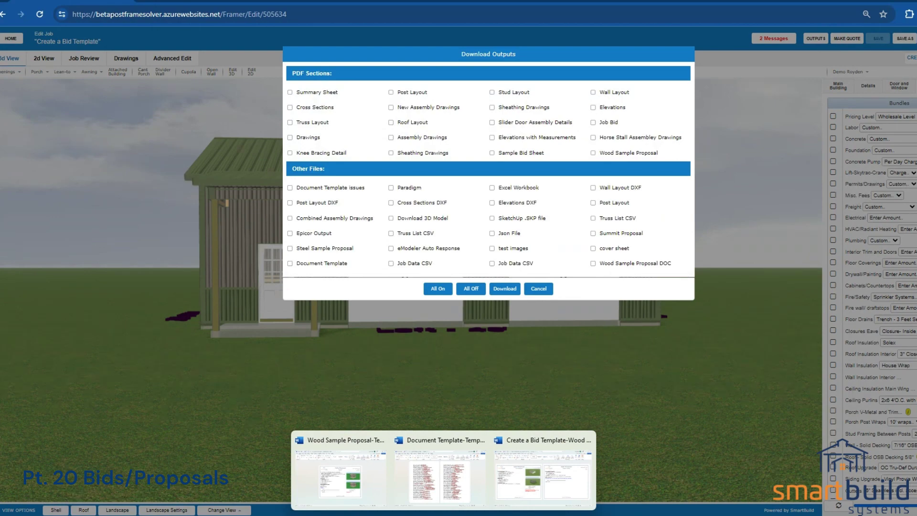
left_click(512, 499)
left_click(394, 210)
left_click(396, 302)
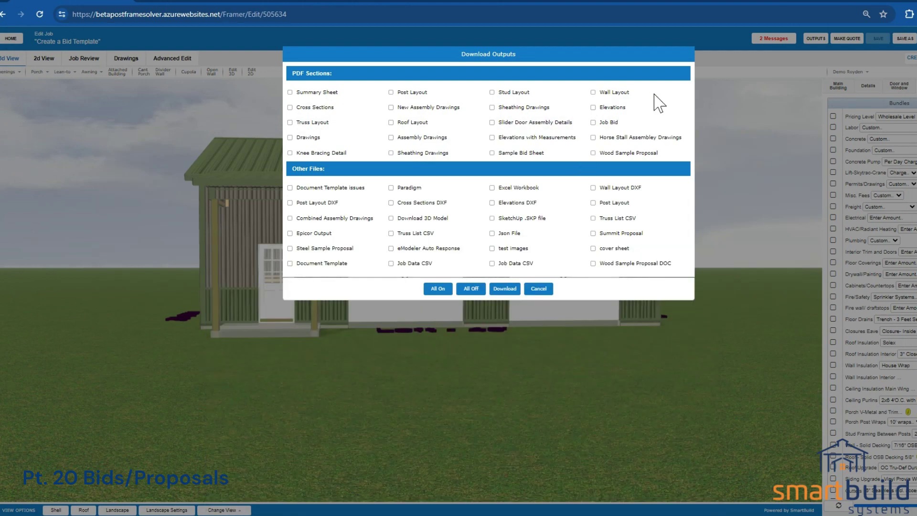
left_click(539, 289)
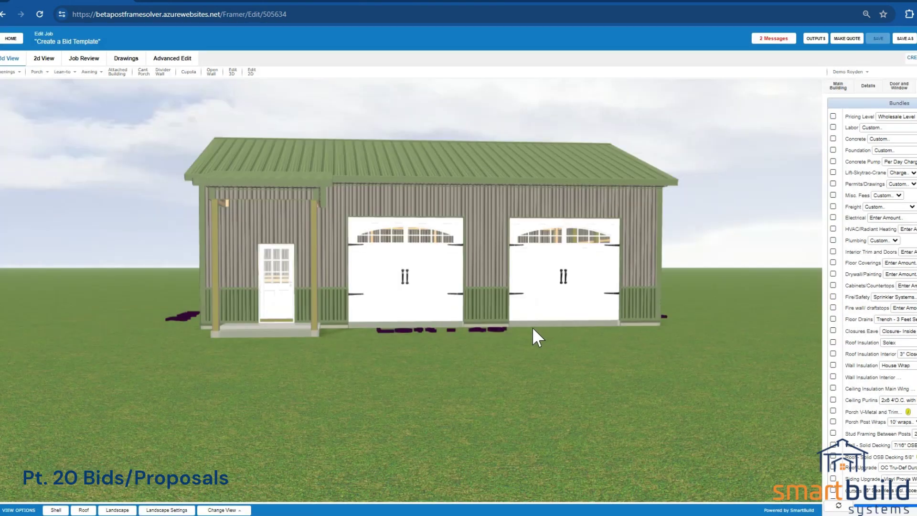